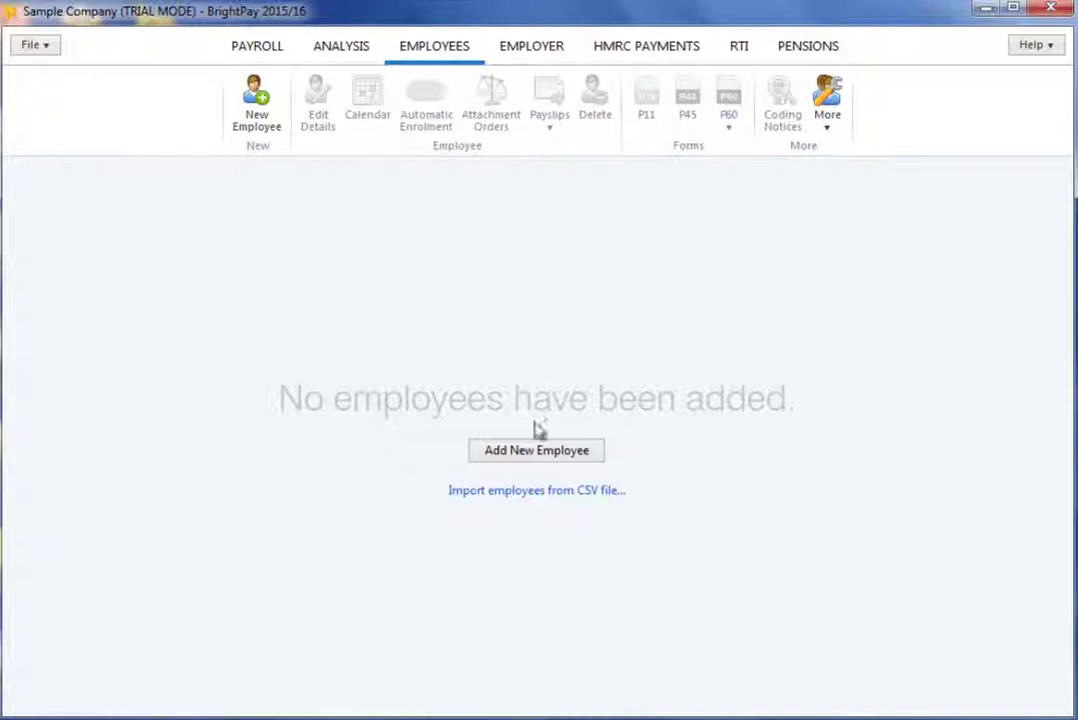
- Start a new employee record to enter her personal details
{"action": "left_click", "coordinate": [545, 451]}
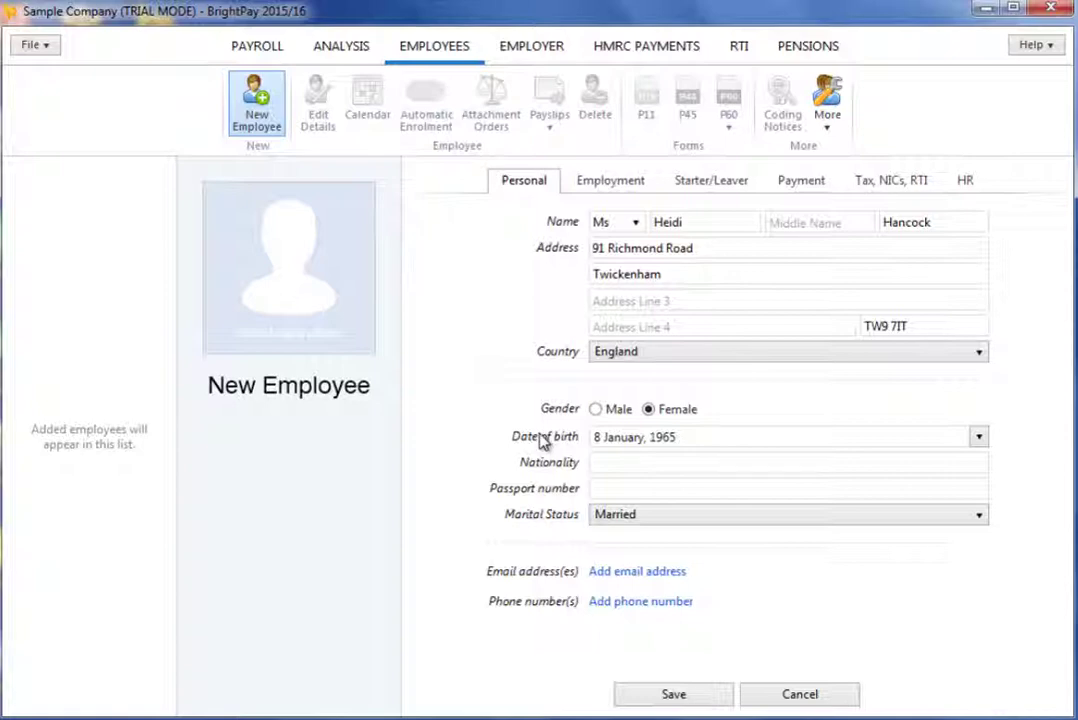
- Add the employee's Personal email address as primary, deleting the spare Work email row
{"action": "left_click", "coordinate": [630, 571]}
{"action": "left_click", "coordinate": [645, 572]}
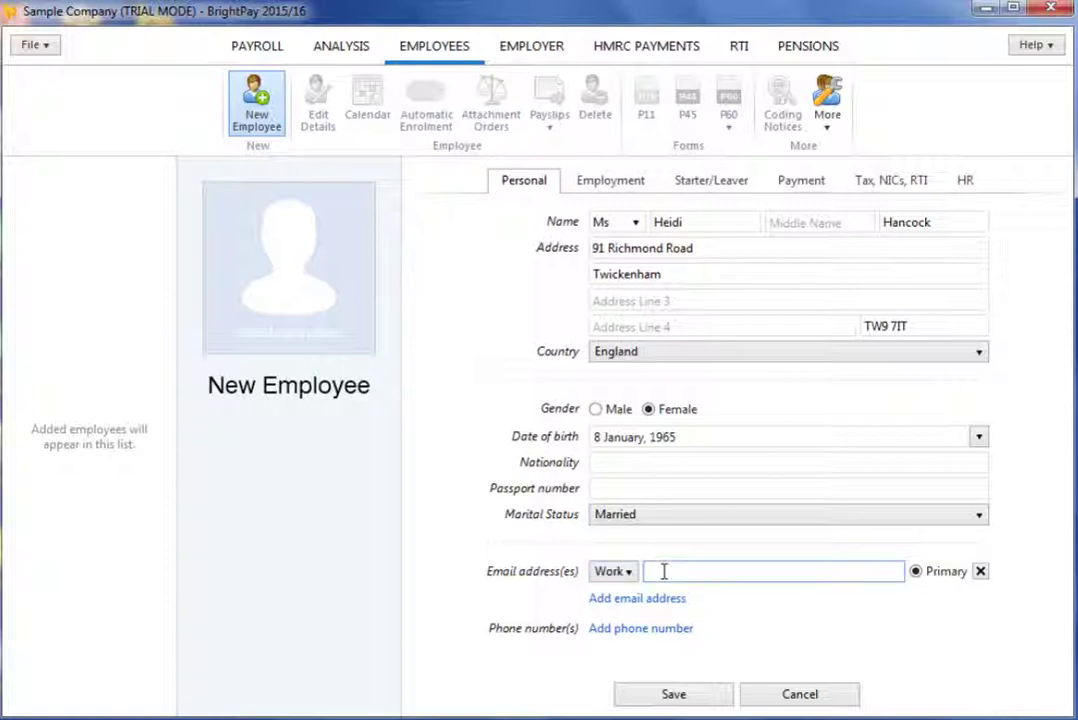
{"action": "left_click", "coordinate": [622, 573]}
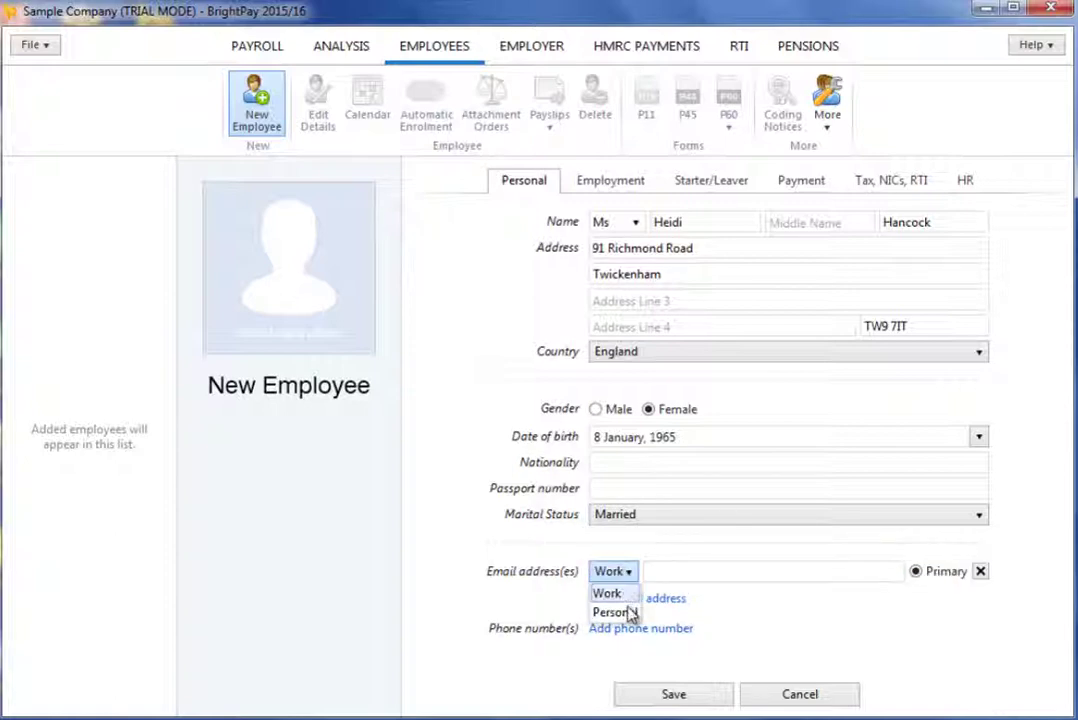
{"action": "left_click", "coordinate": [628, 613]}
{"action": "left_click", "coordinate": [668, 571]}
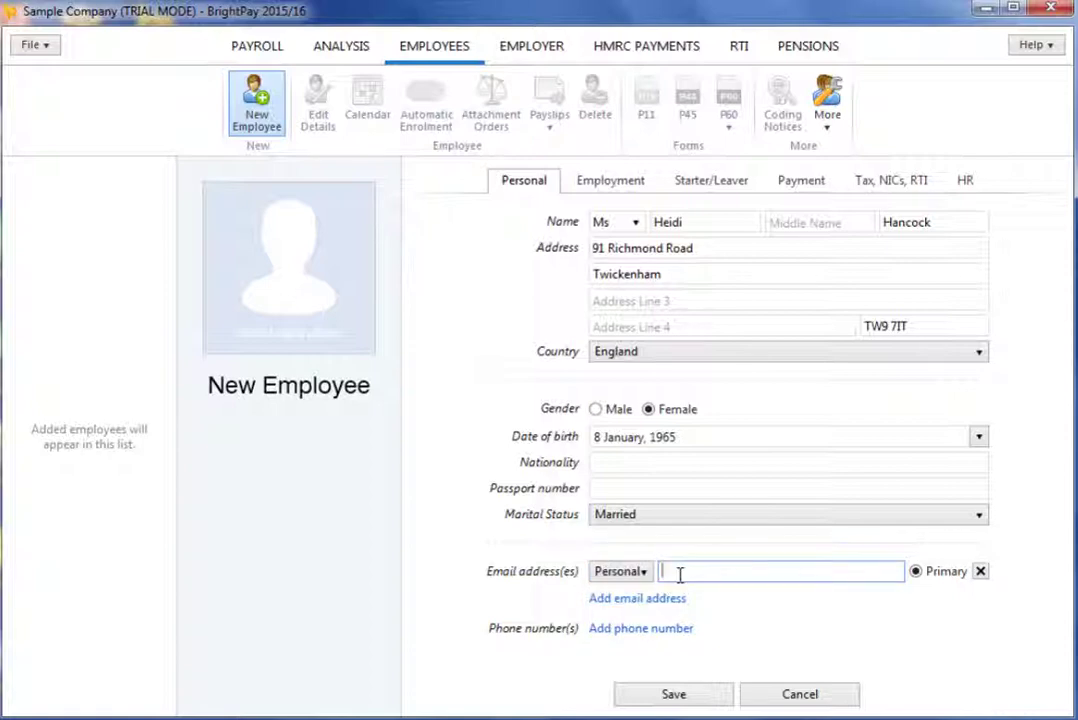
{"action": "type", "text": "example@hotmail."}
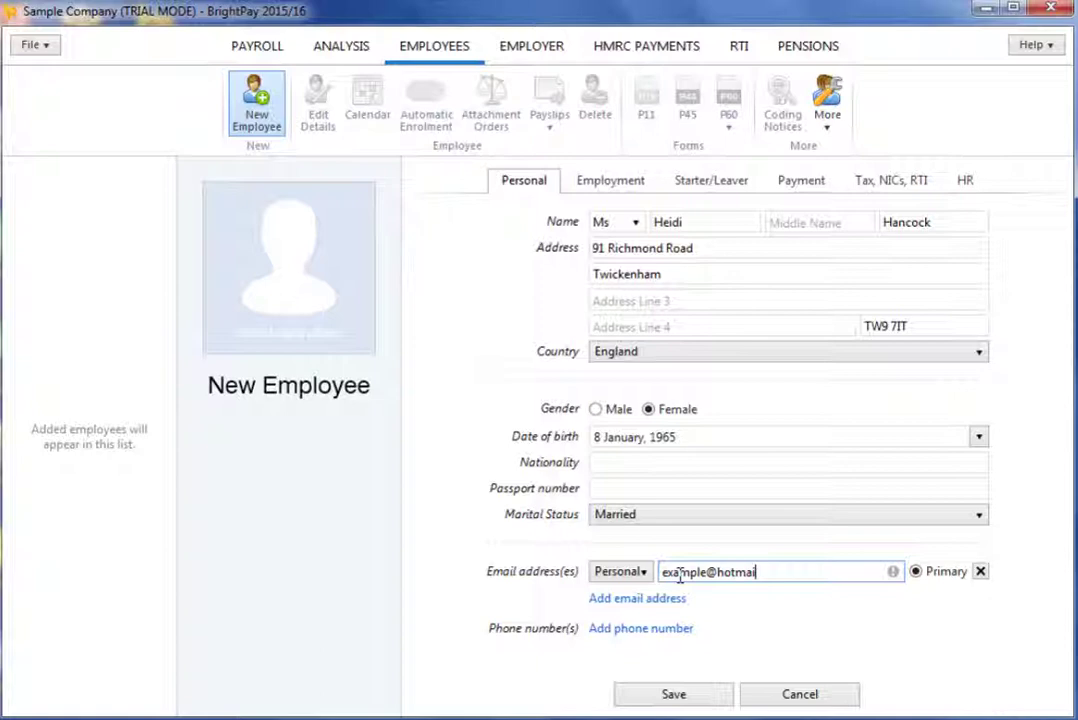
{"action": "type", "text": "com"}
{"action": "left_click", "coordinate": [678, 605]}
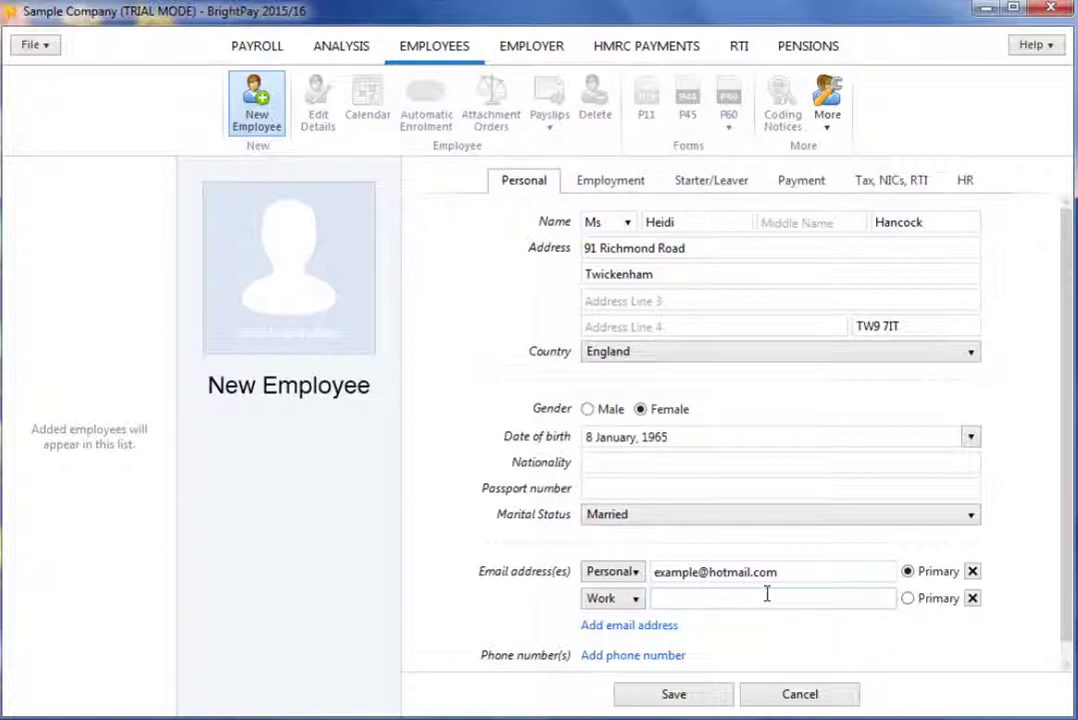
{"action": "left_click", "coordinate": [908, 599]}
{"action": "left_click", "coordinate": [908, 572]}
{"action": "left_click", "coordinate": [973, 598]}
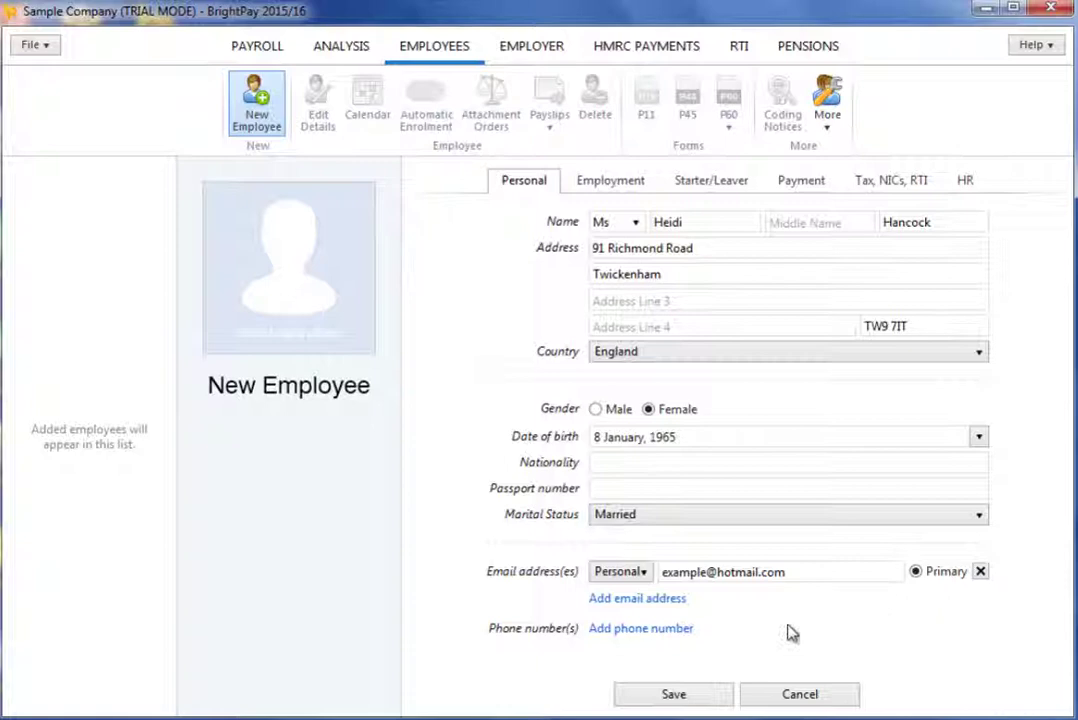
- Enter the employee's Office phone number as primary, deleting the extra empty phone row
{"action": "left_click", "coordinate": [683, 629]}
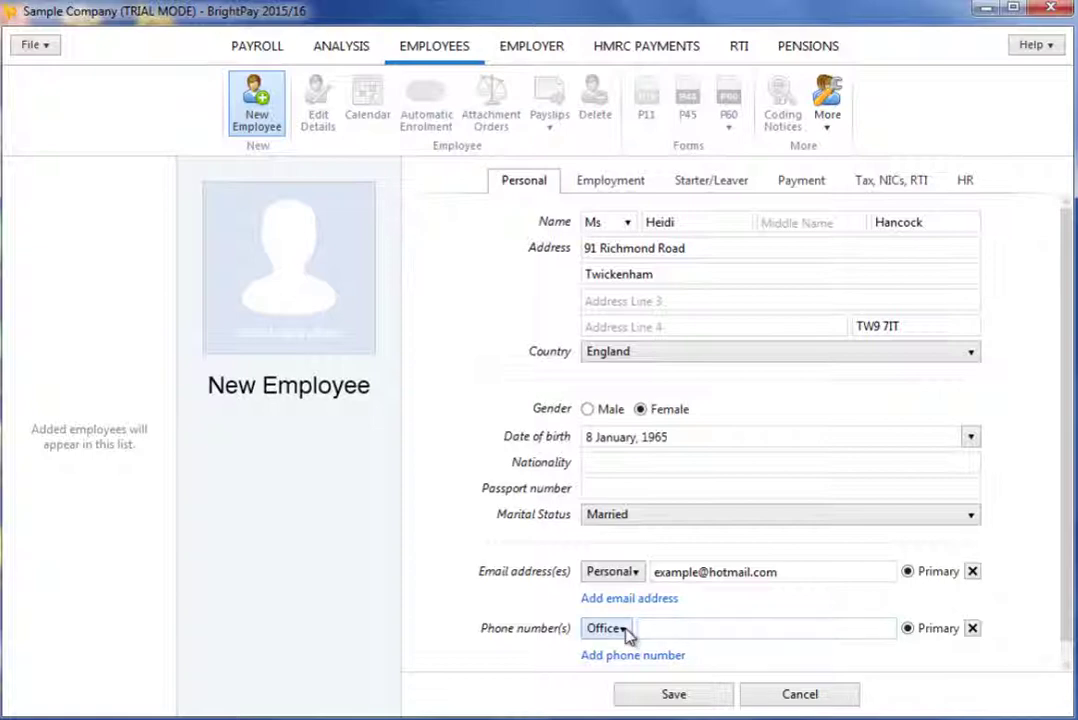
{"action": "left_click", "coordinate": [622, 630]}
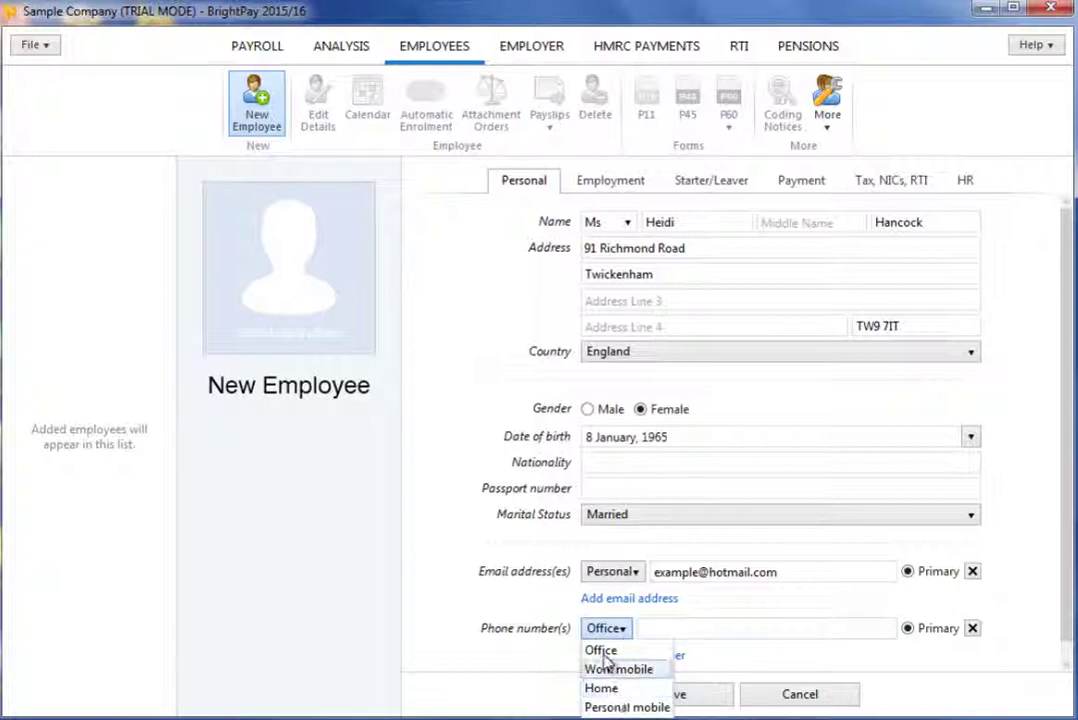
{"action": "left_click", "coordinate": [605, 652]}
{"action": "left_click", "coordinate": [722, 631]}
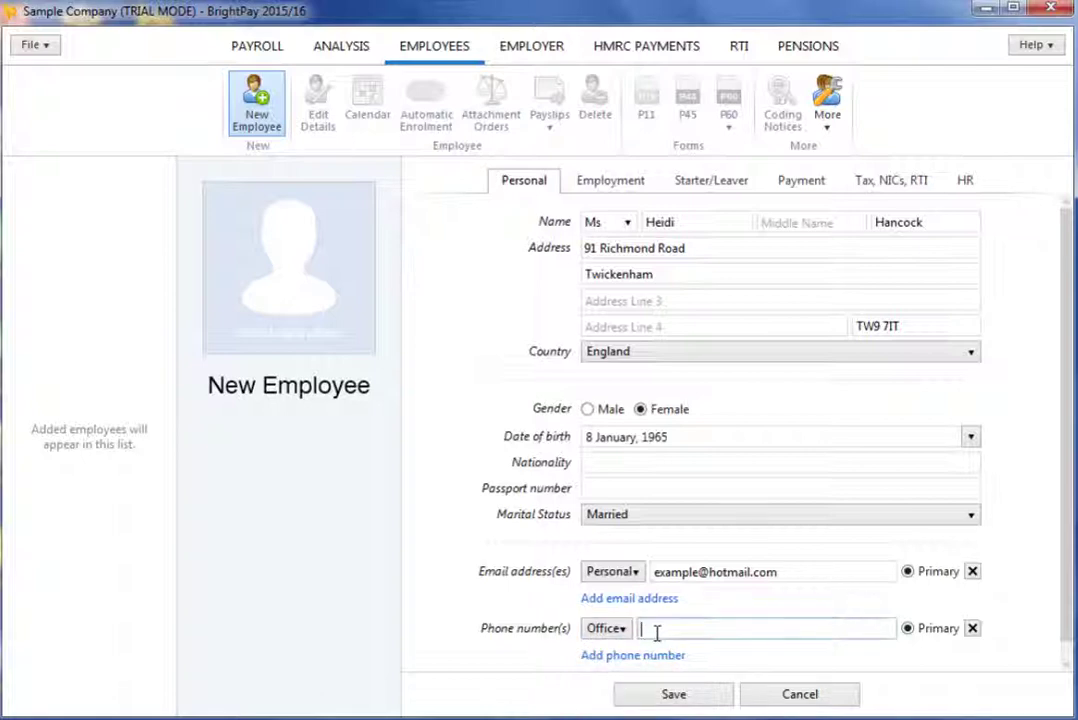
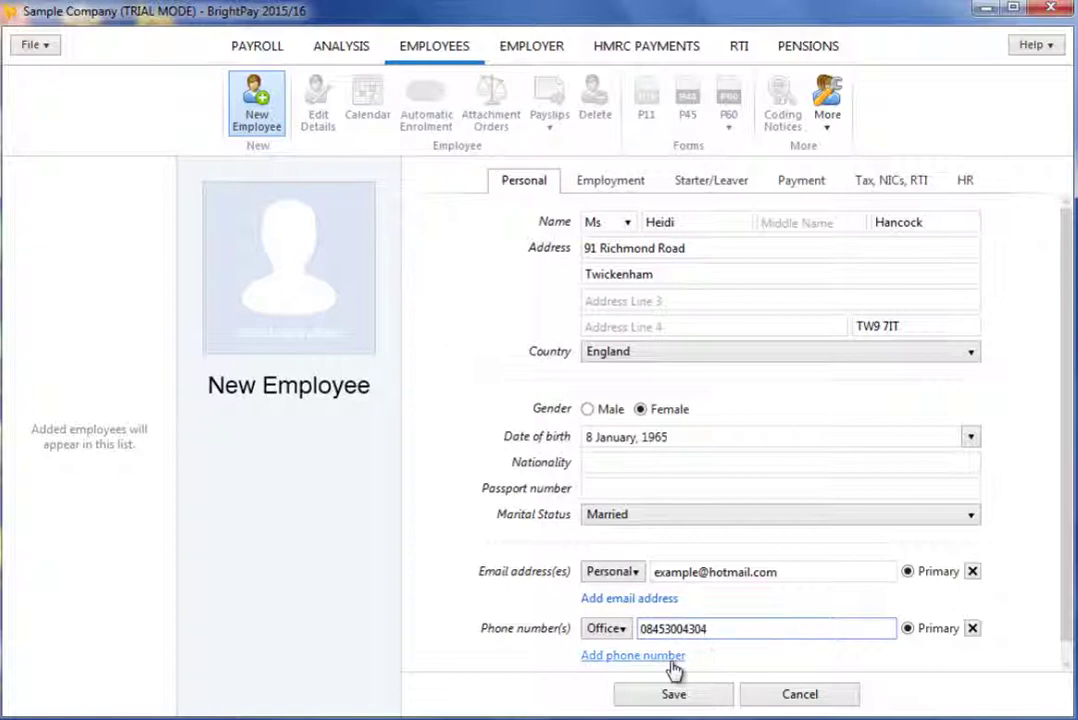
{"action": "left_click", "coordinate": [673, 657]}
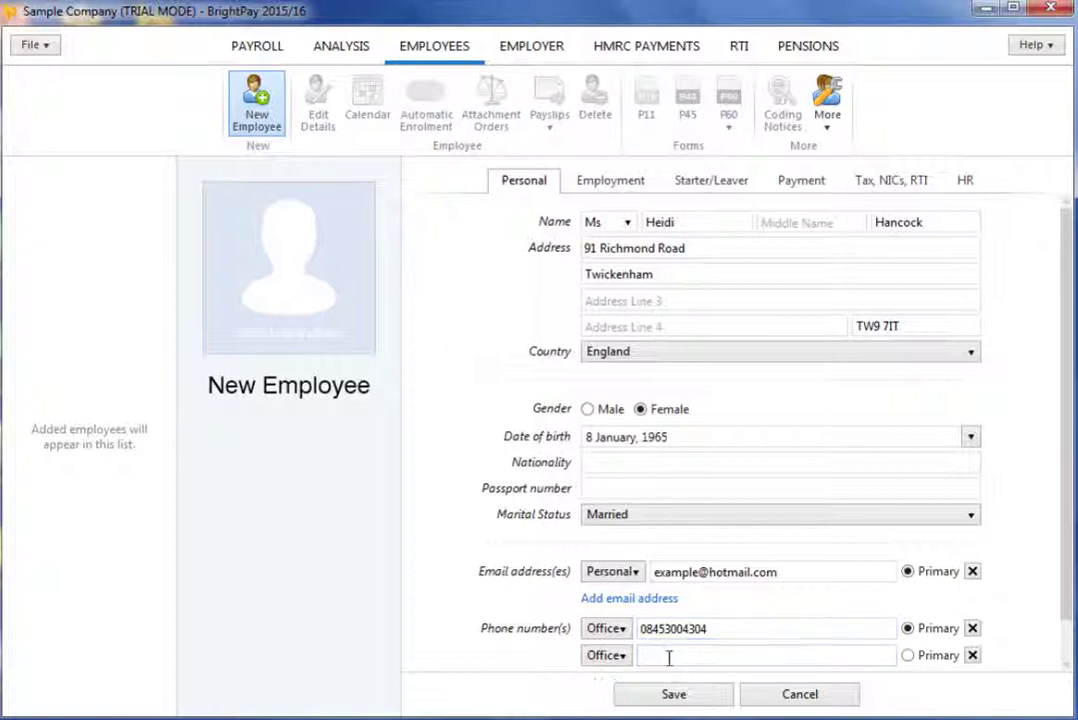
{"action": "left_click", "coordinate": [907, 655]}
{"action": "left_click", "coordinate": [907, 630]}
{"action": "left_click", "coordinate": [972, 655]}
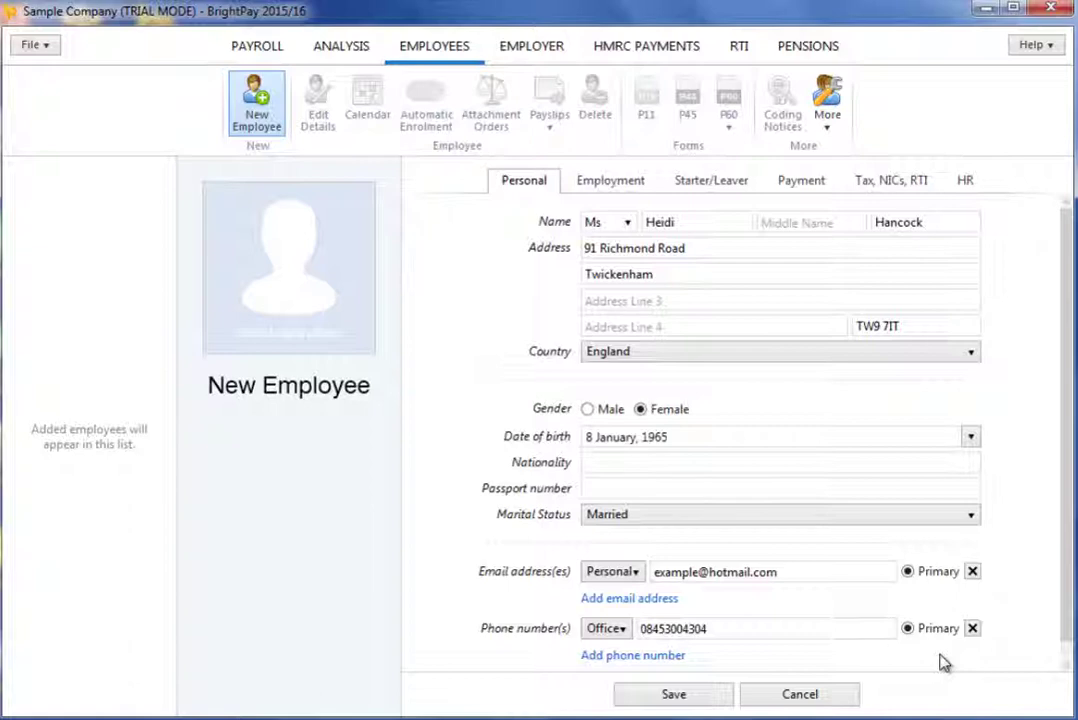
- Set works number 436 and associate the employee with Marketing (primary) and Development departments
{"action": "left_click", "coordinate": [631, 190]}
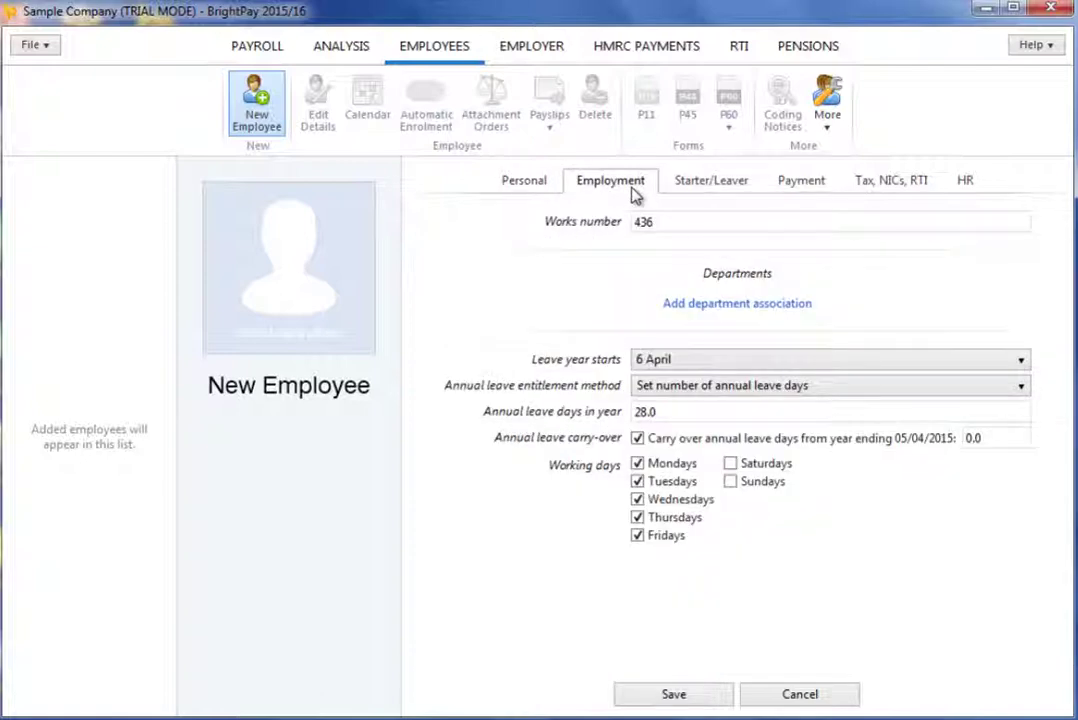
{"action": "left_click", "coordinate": [717, 307]}
{"action": "left_click", "coordinate": [729, 305]}
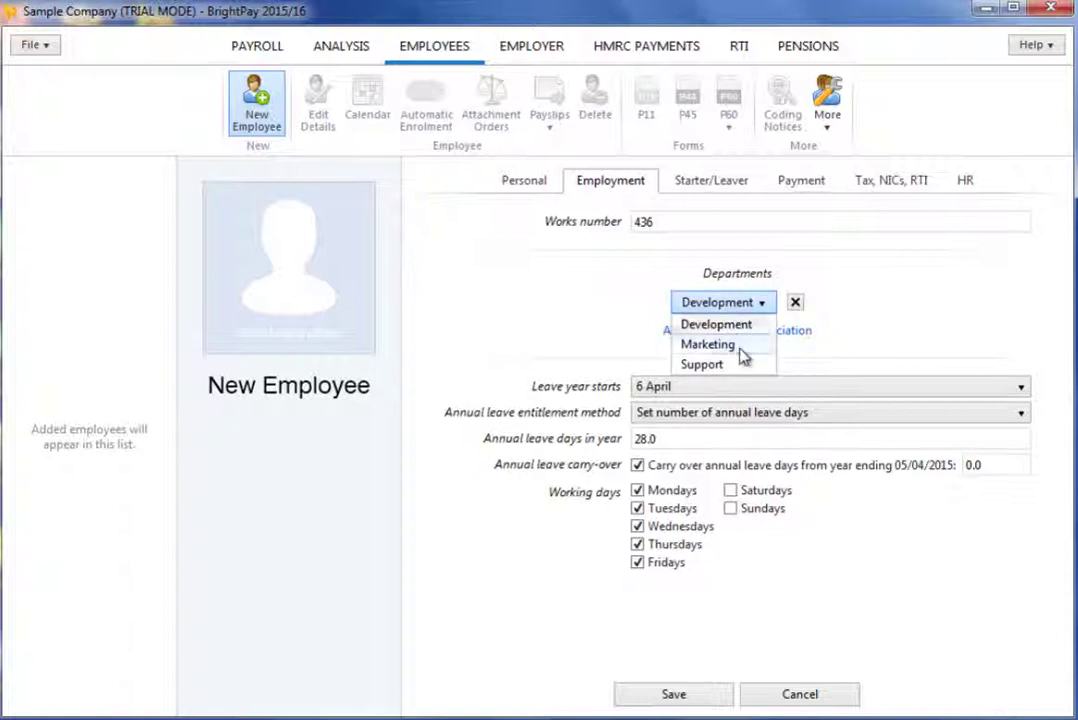
{"action": "left_click", "coordinate": [741, 349]}
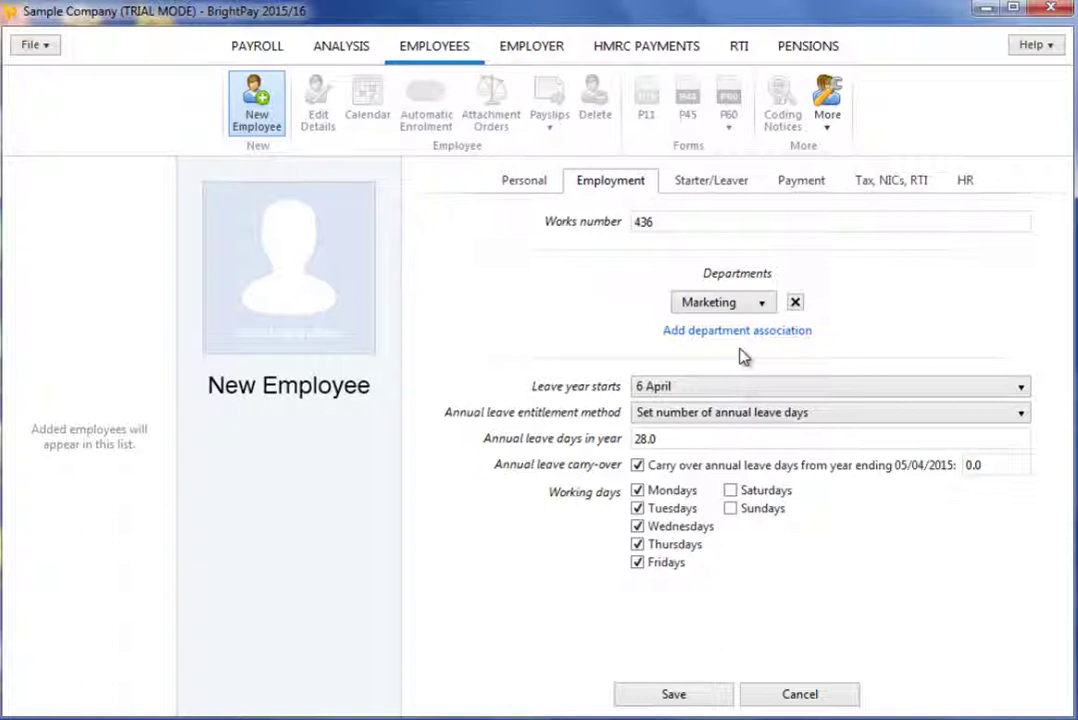
{"action": "left_click", "coordinate": [739, 332]}
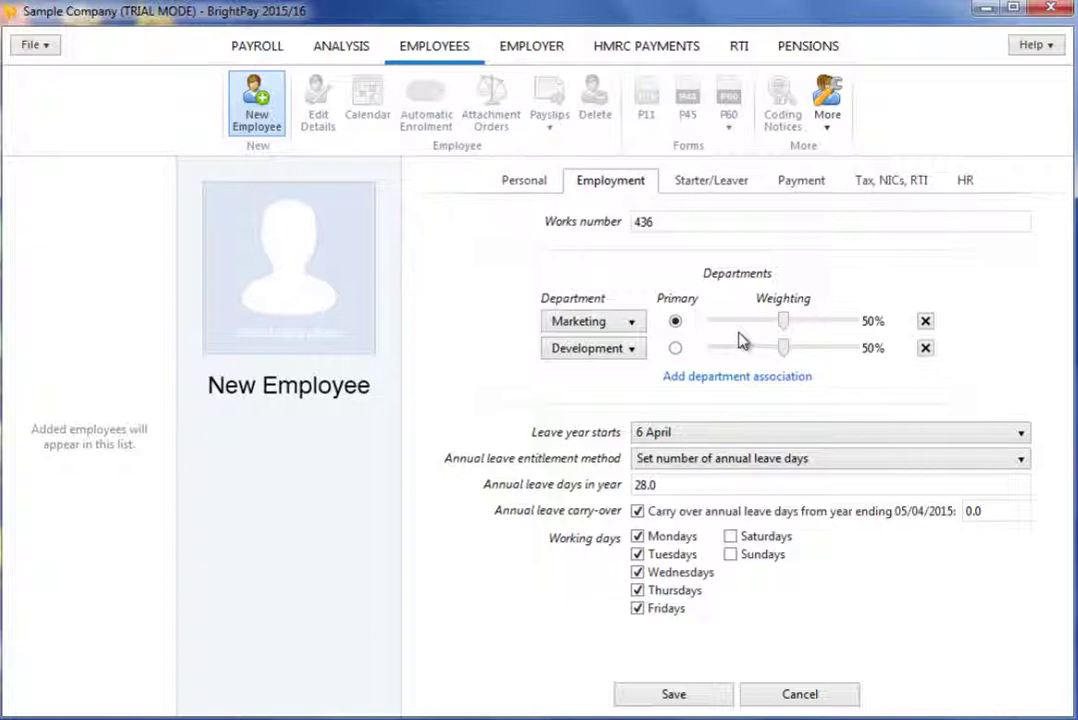
{"action": "left_click", "coordinate": [596, 350]}
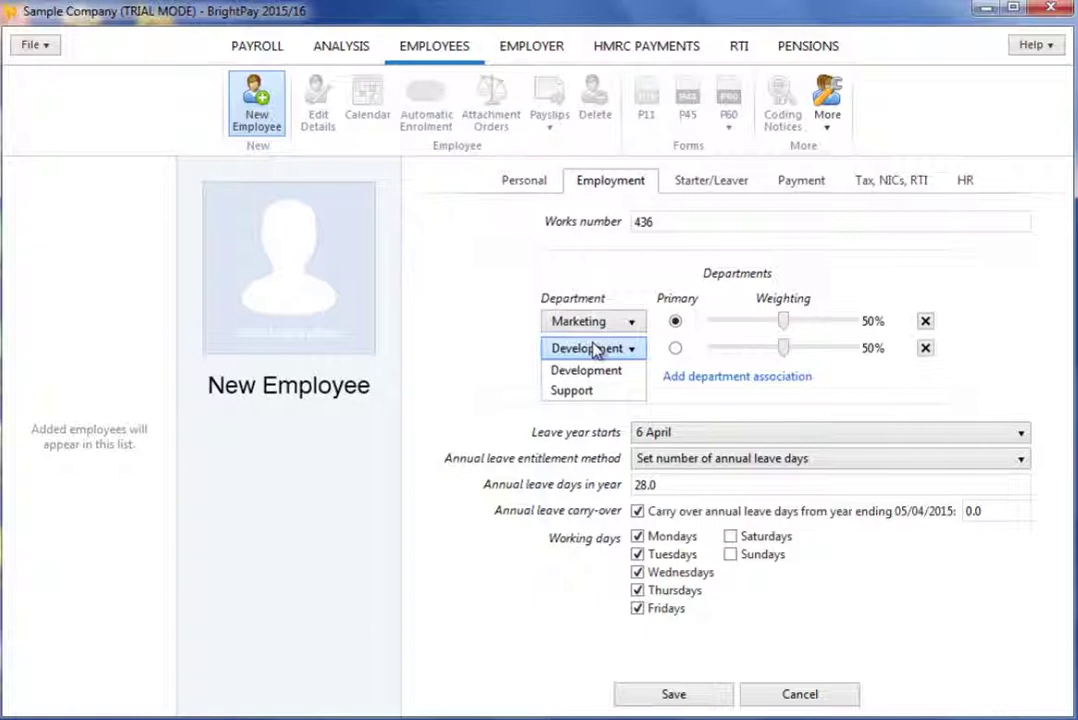
{"action": "left_click", "coordinate": [596, 350]}
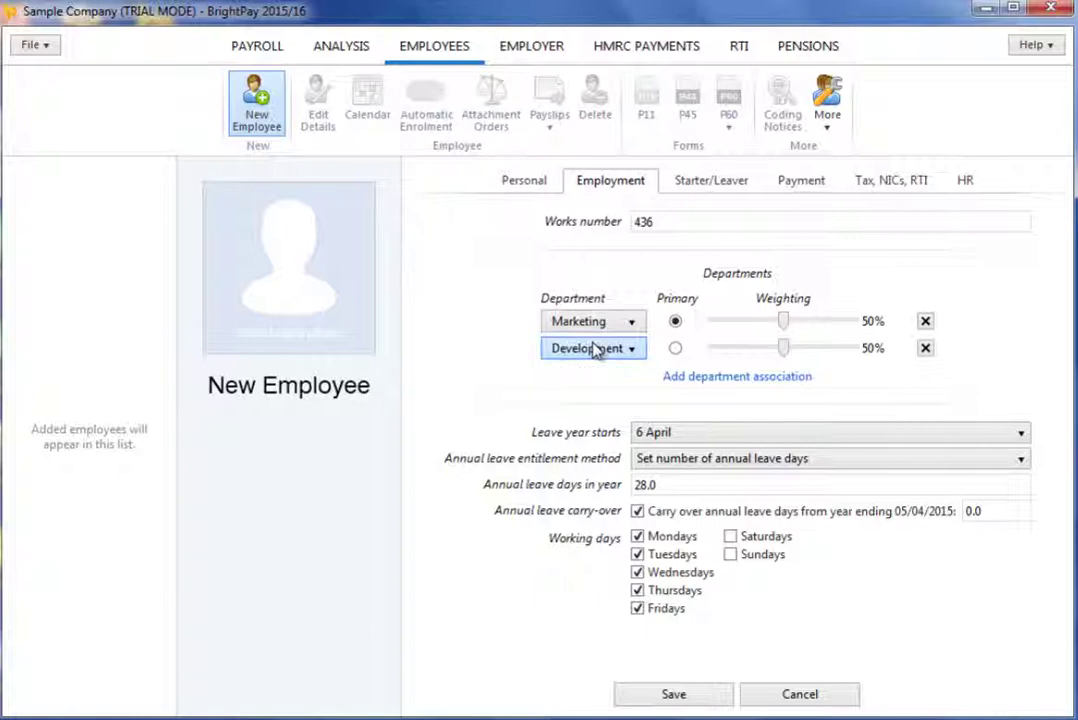
{"action": "left_click", "coordinate": [596, 350]}
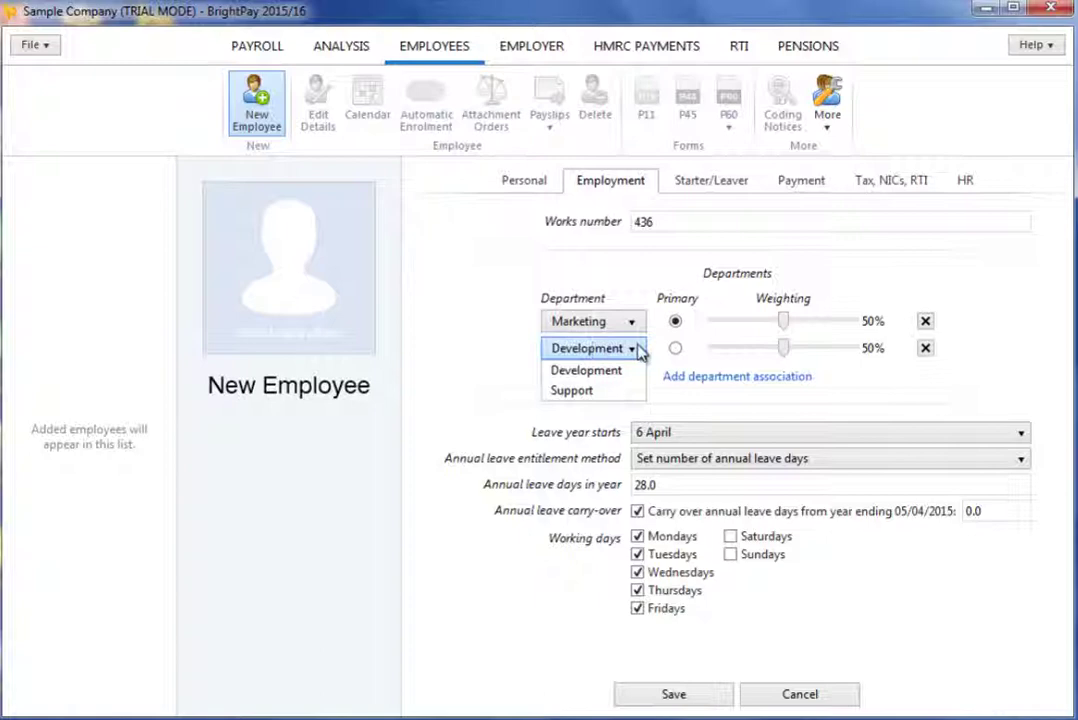
{"action": "left_click", "coordinate": [640, 349]}
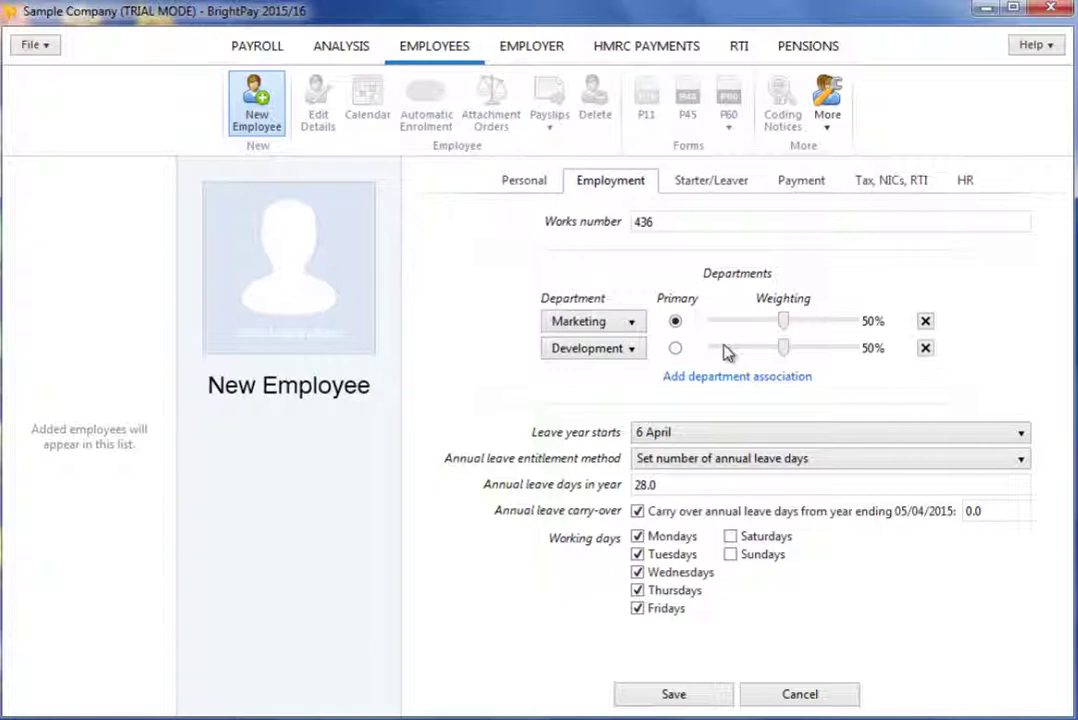
- Weight departments 70% Marketing / 30% Development and untick Mondays as a working day
{"action": "left_click_drag", "start_coordinate": [782, 330], "coordinate": [812, 331]}
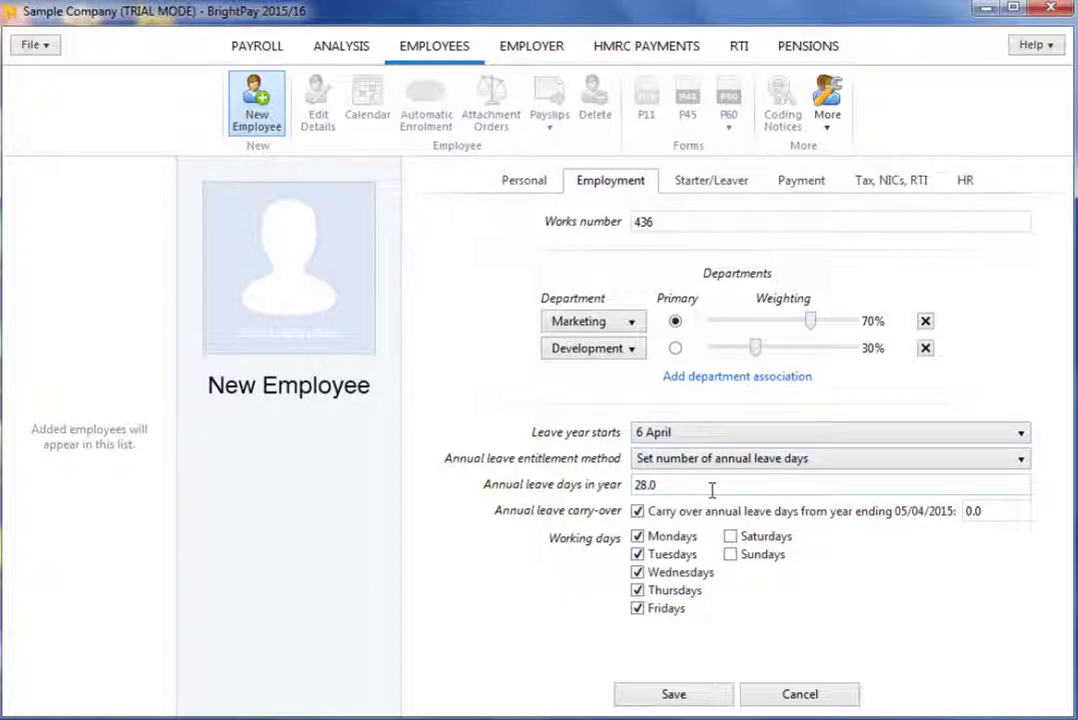
{"action": "left_click", "coordinate": [665, 537]}
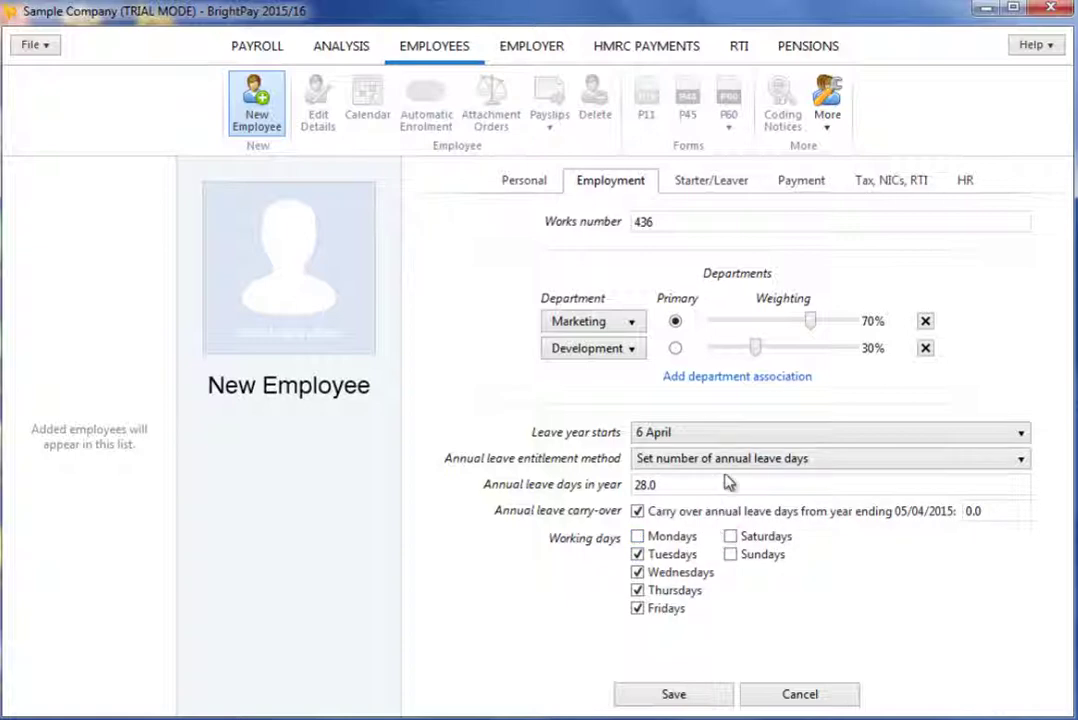
- Pay the employee weekly on an hourly rate basis at £10.50 per hour
{"action": "left_click", "coordinate": [791, 187]}
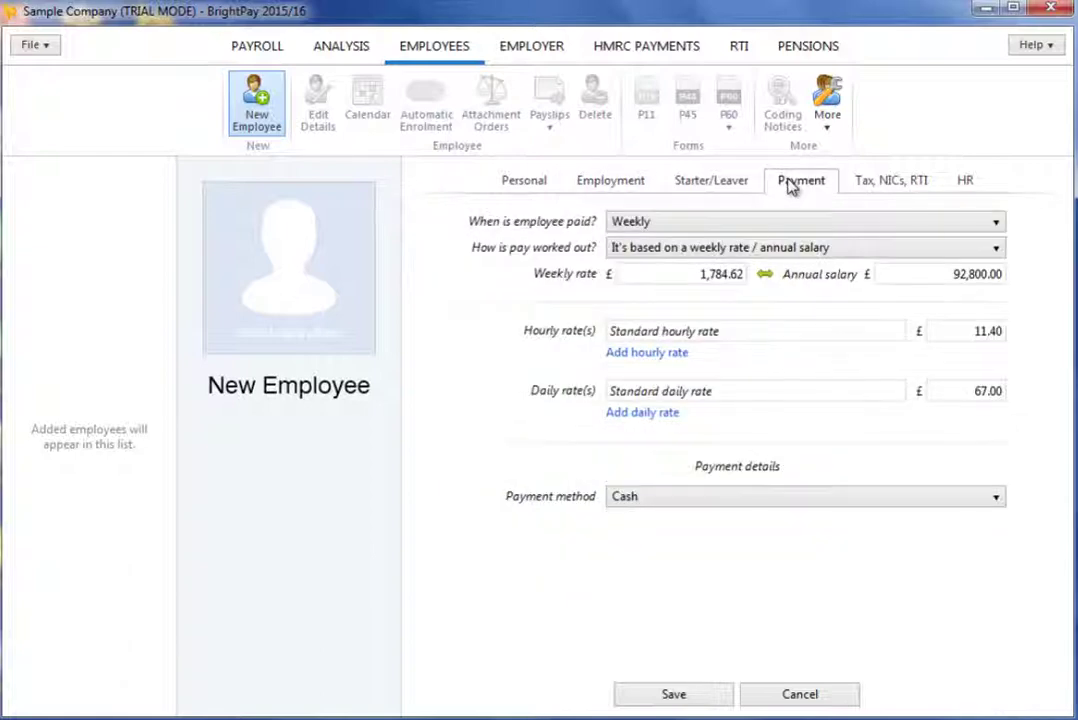
{"action": "left_click", "coordinate": [763, 224]}
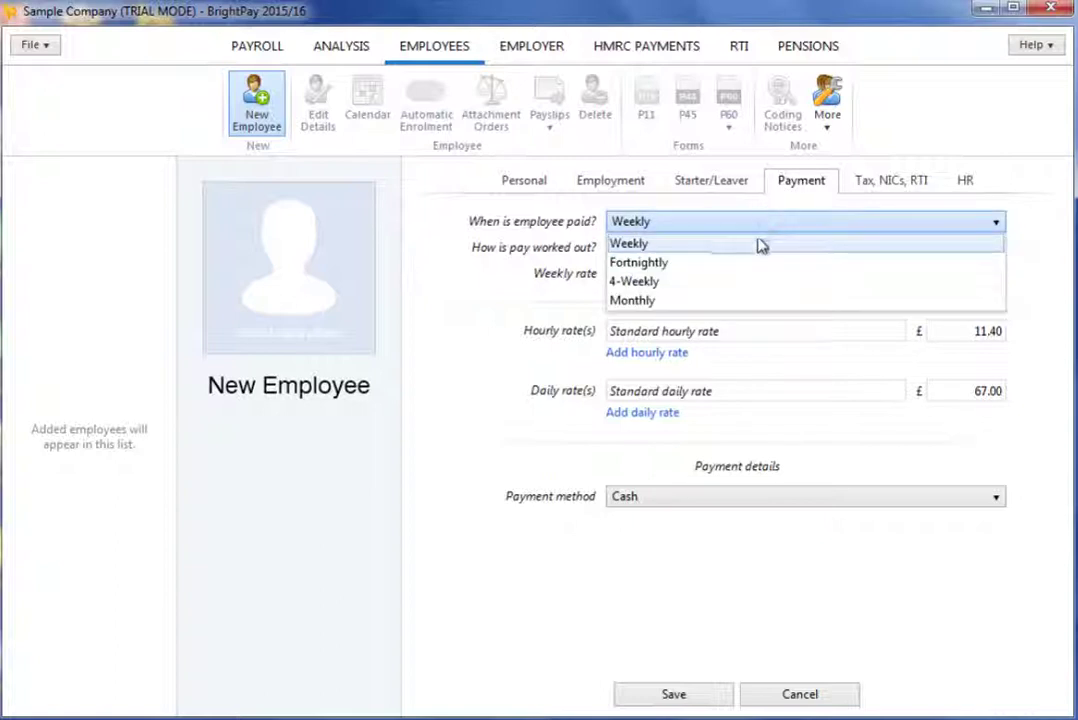
{"action": "left_click", "coordinate": [698, 245]}
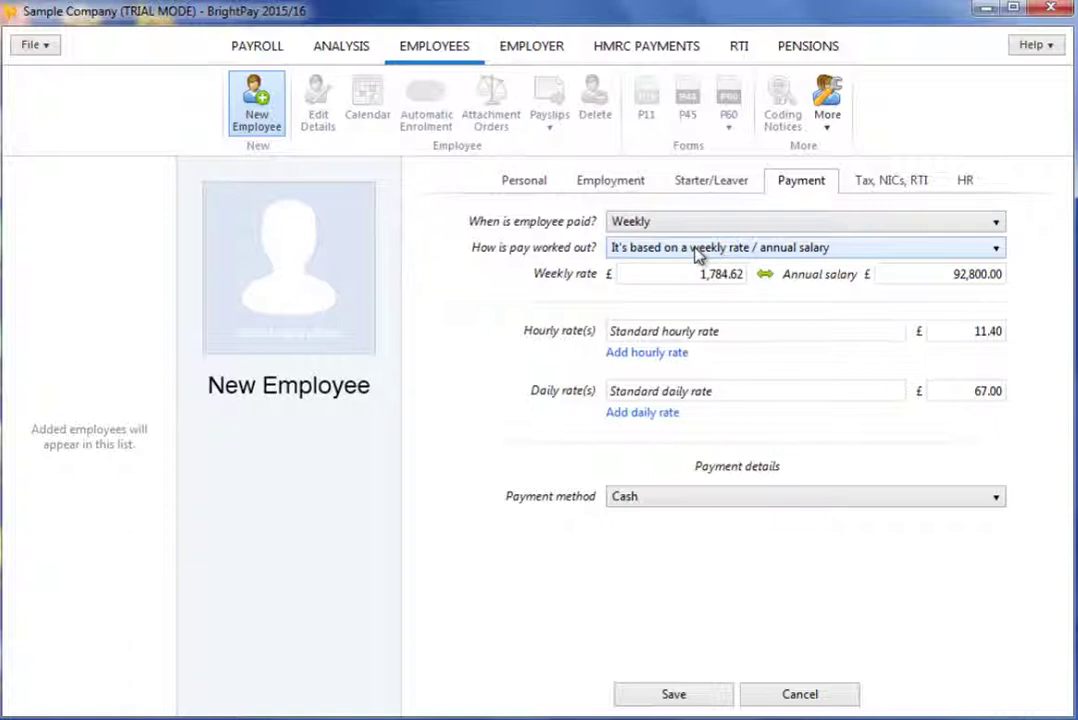
{"action": "left_click", "coordinate": [698, 252]}
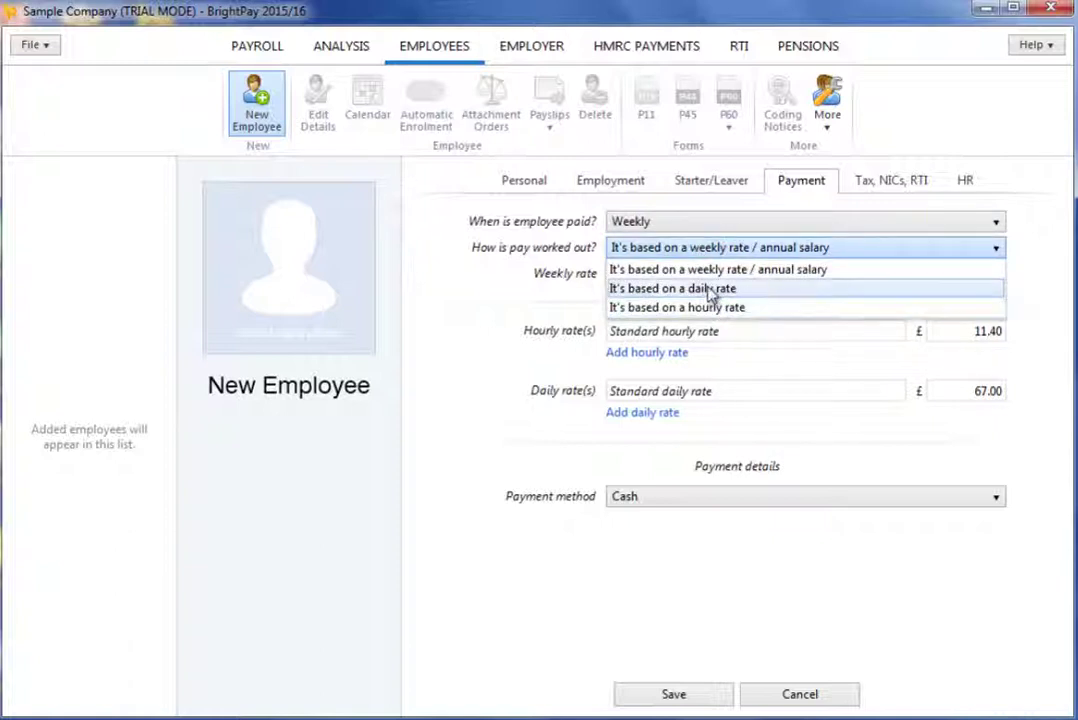
{"action": "left_click", "coordinate": [706, 270]}
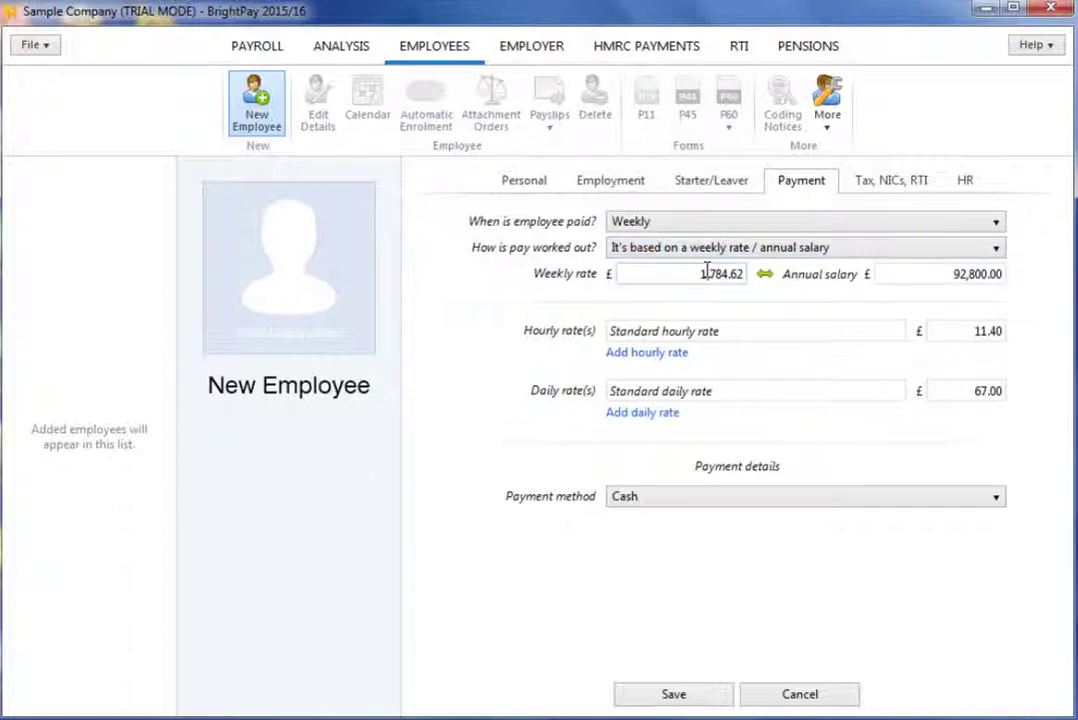
{"action": "left_click", "coordinate": [630, 275]}
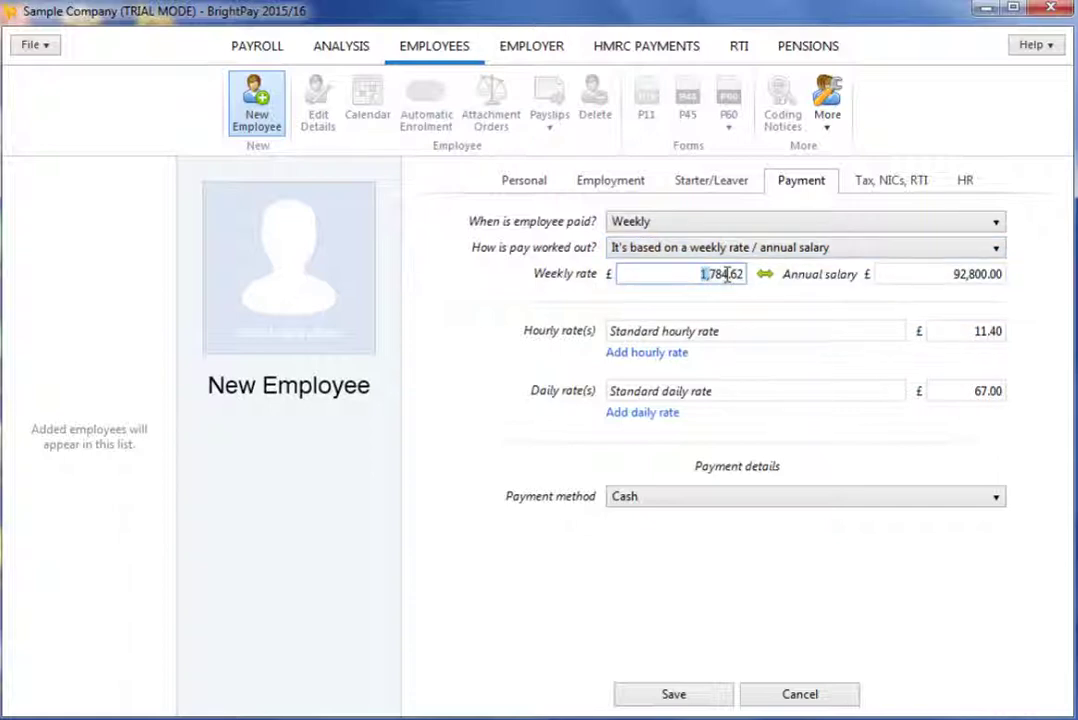
{"action": "left_click", "coordinate": [929, 273]}
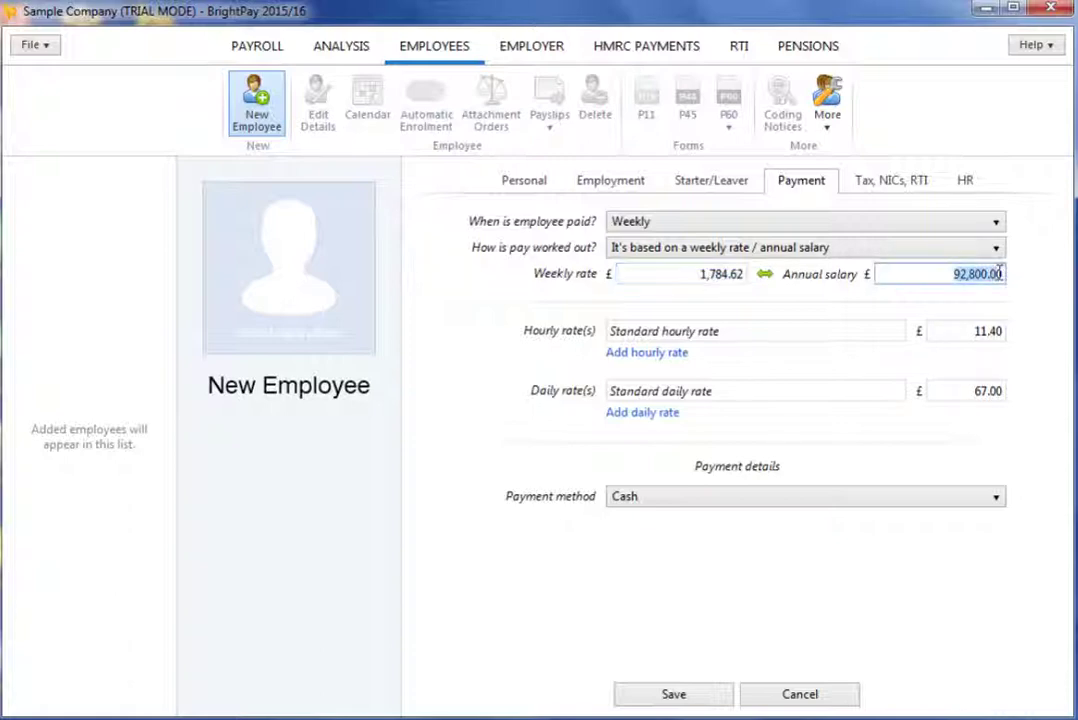
{"action": "left_click", "coordinate": [838, 258]}
{"action": "left_click", "coordinate": [811, 289]}
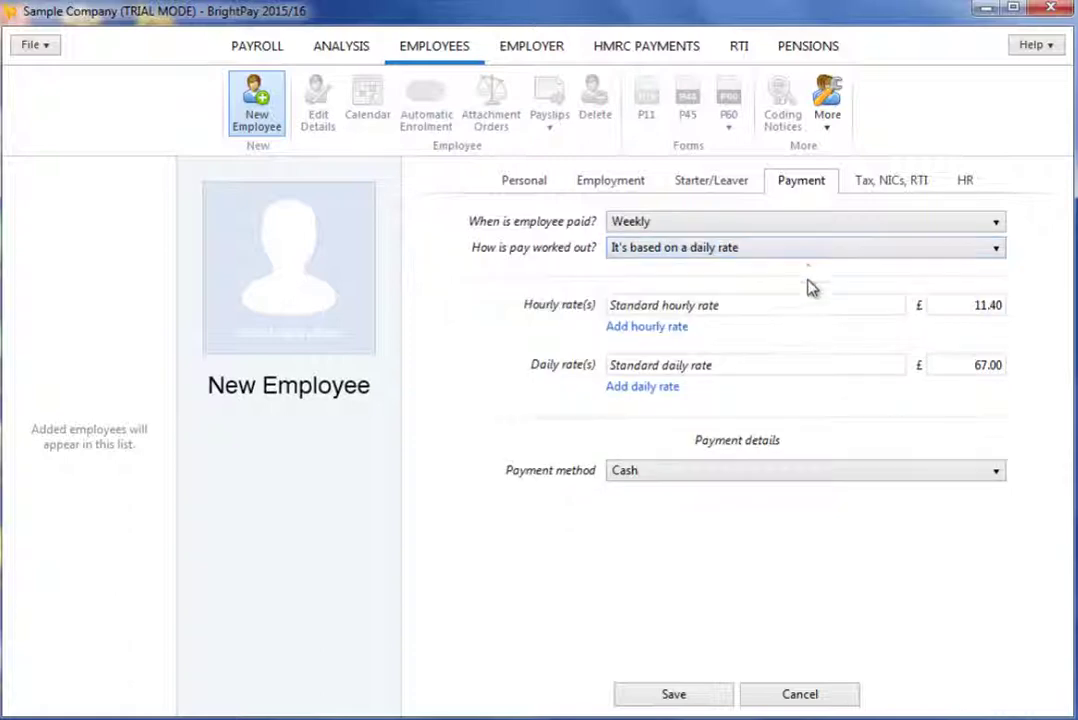
{"action": "left_click", "coordinate": [800, 256]}
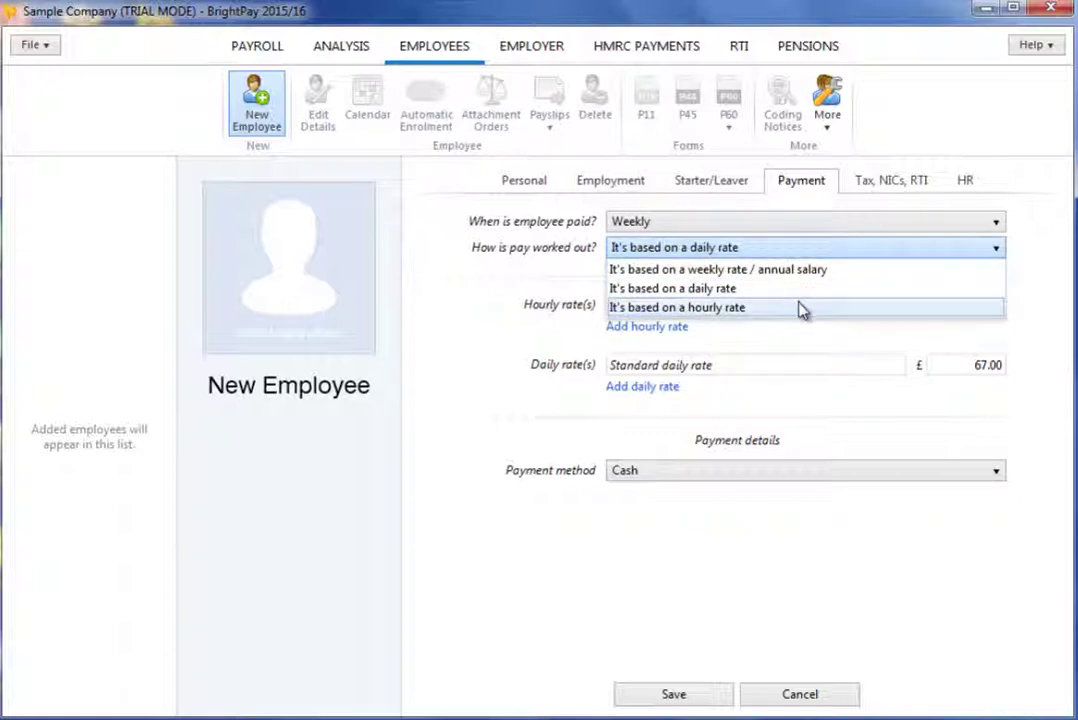
{"action": "left_click", "coordinate": [800, 307]}
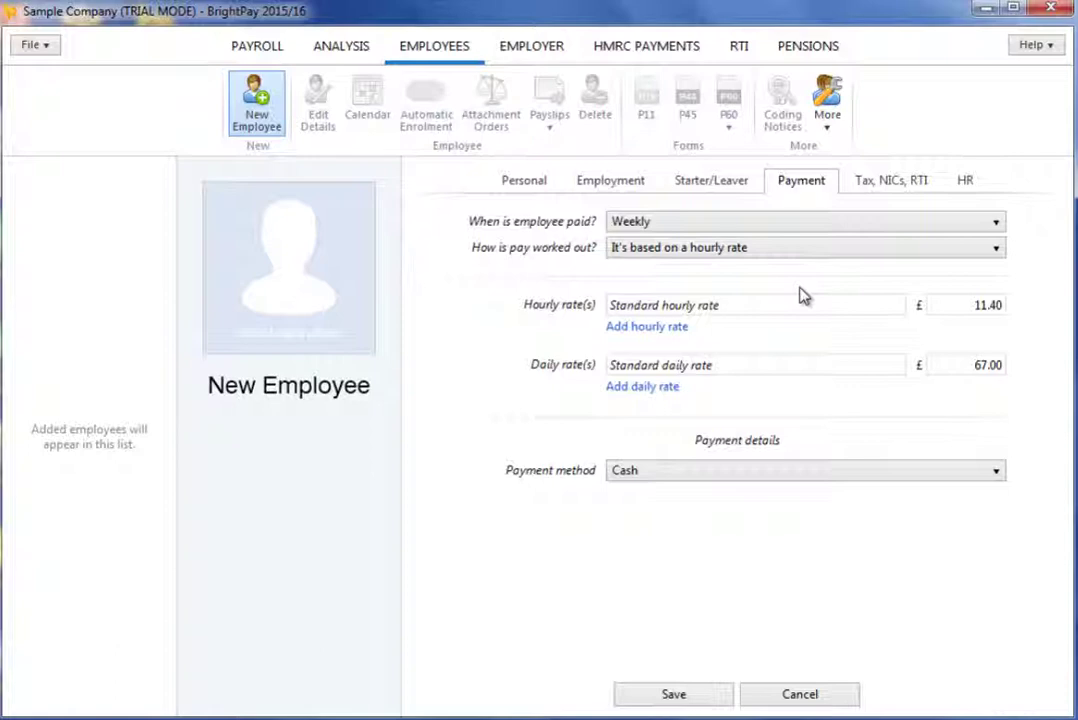
{"action": "left_click", "coordinate": [960, 305]}
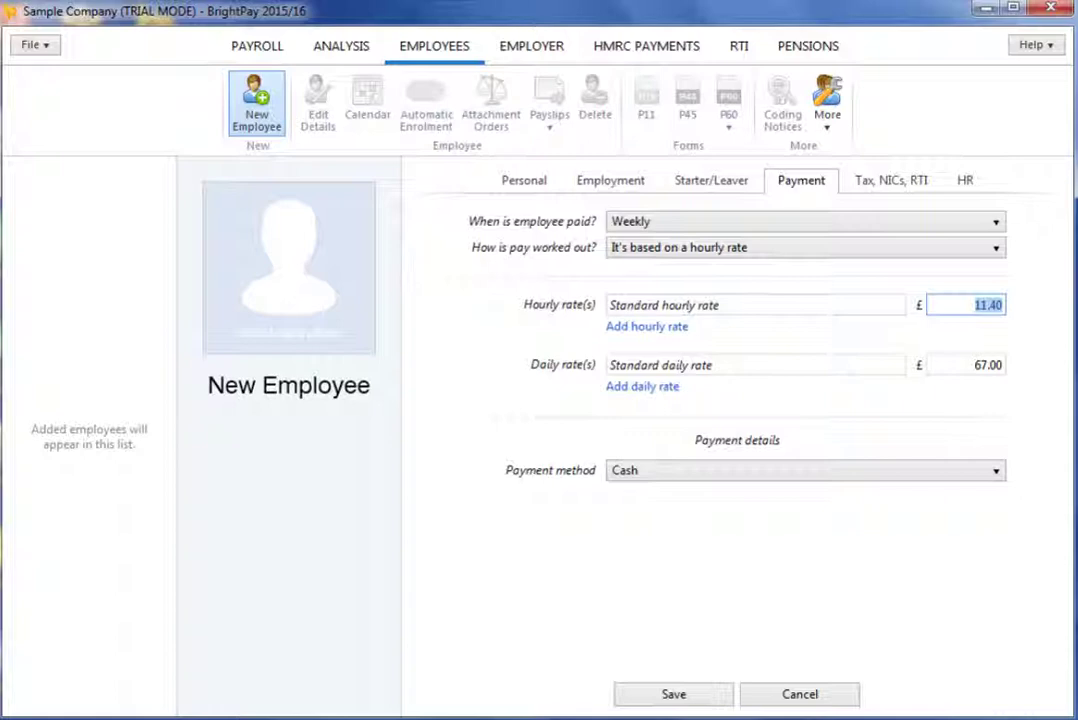
{"action": "type", "text": "10.50"}
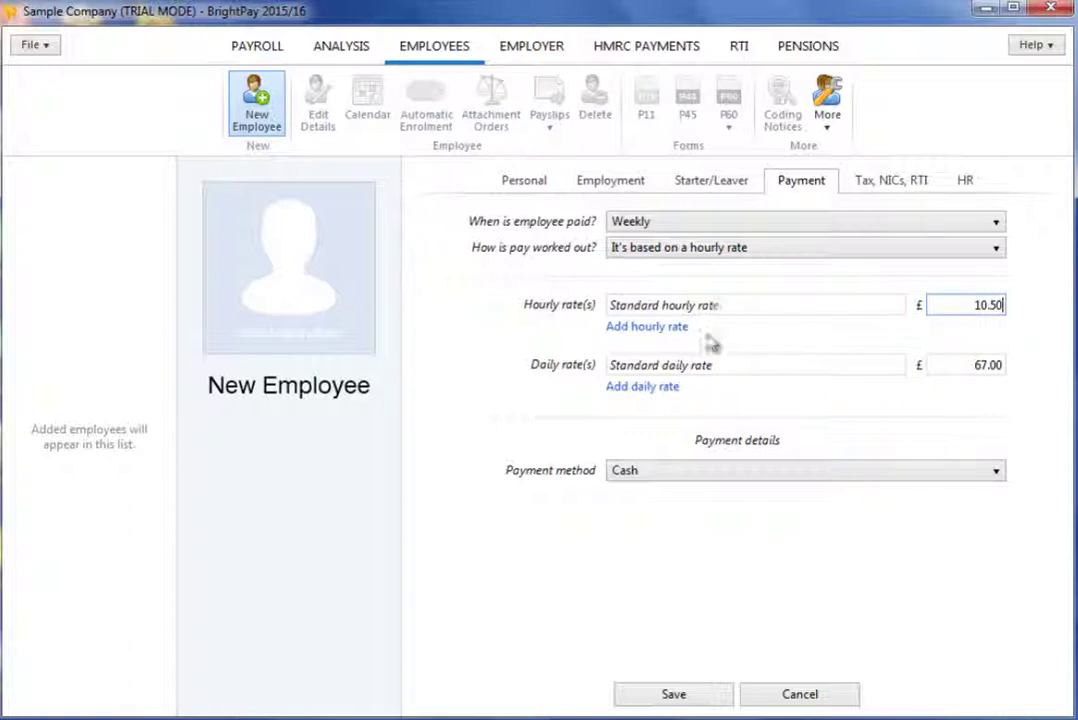
- Add a £15.00 Overtime hourly rate and set the daily rate to £80.00
{"action": "left_click", "coordinate": [665, 329]}
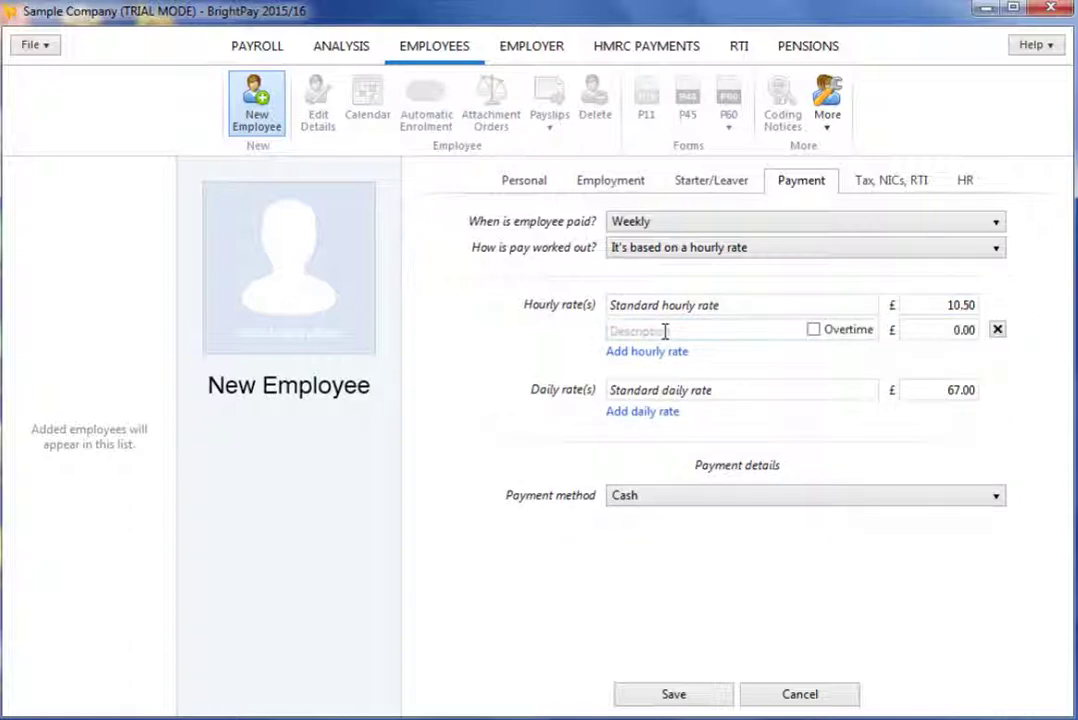
{"action": "left_click", "coordinate": [759, 331]}
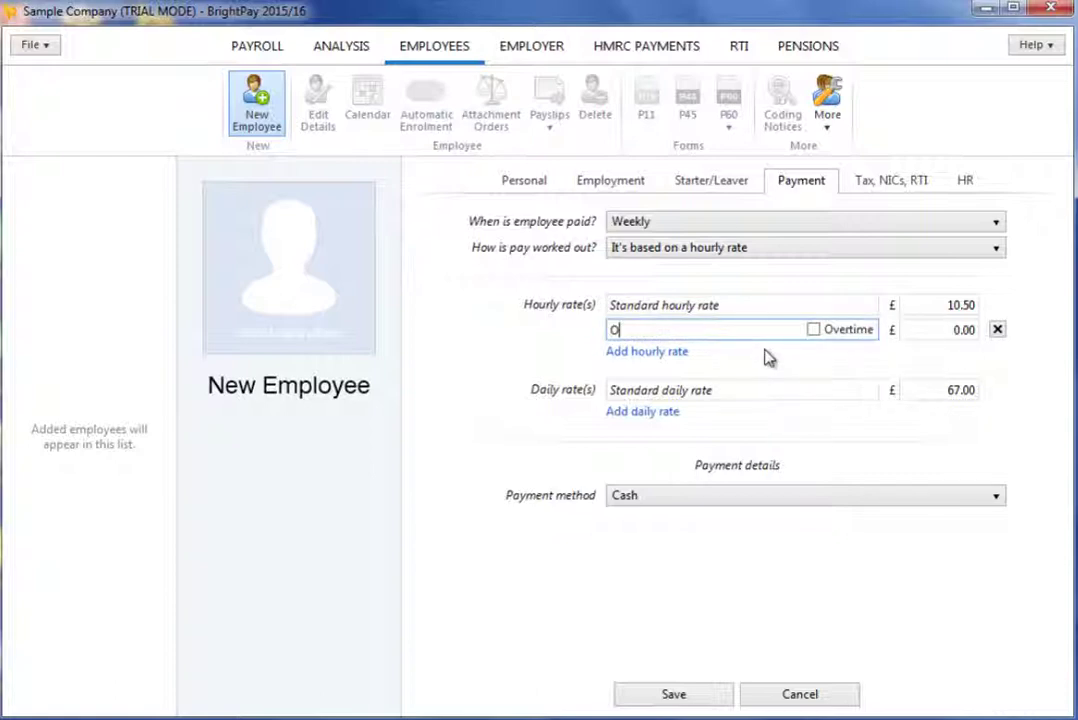
{"action": "type", "text": "vertime"}
{"action": "left_click", "coordinate": [813, 329]}
{"action": "left_click", "coordinate": [926, 330]}
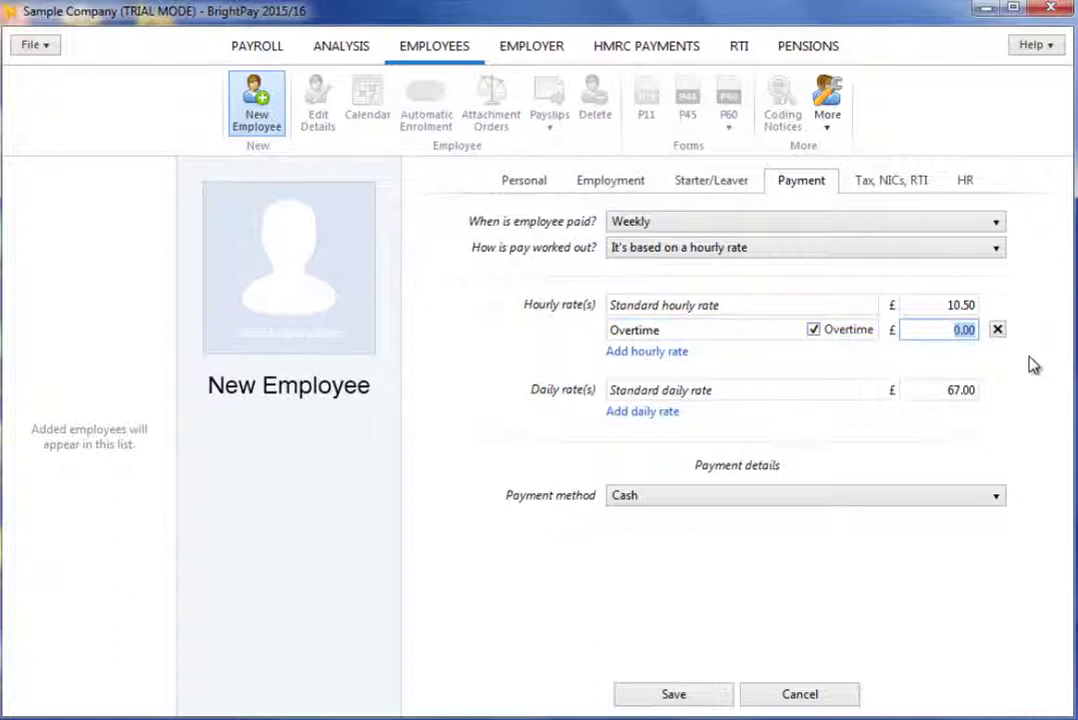
{"action": "type", "text": "15"}
{"action": "key", "text": "Tab"}
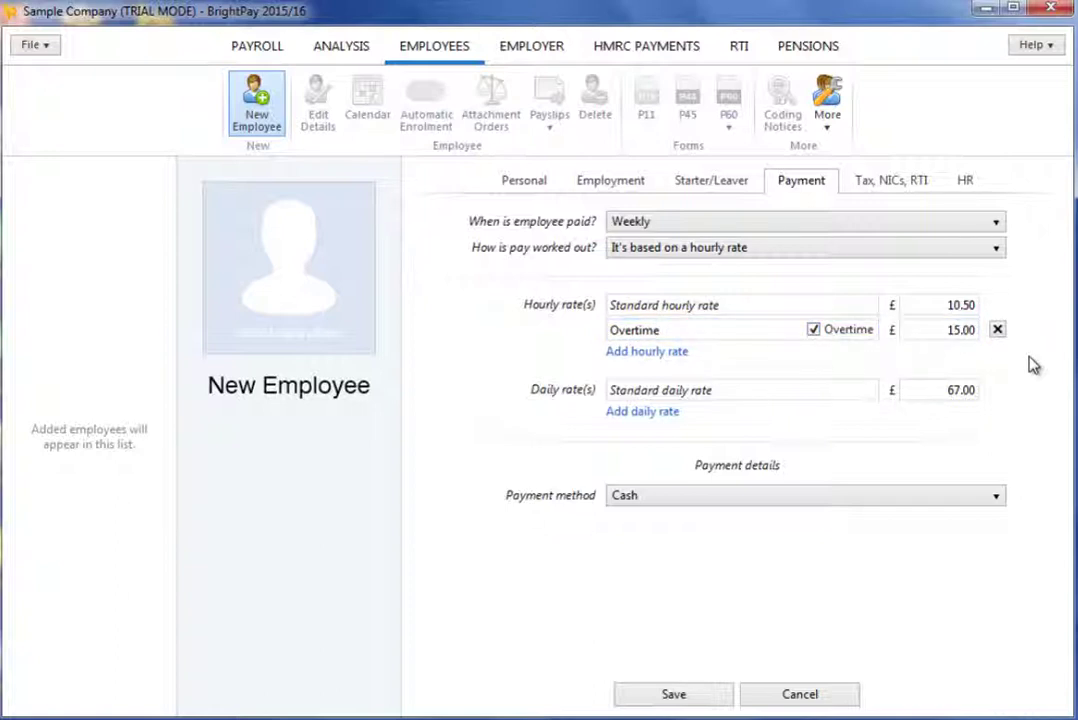
{"action": "left_click", "coordinate": [950, 390]}
{"action": "type", "text": "80"}
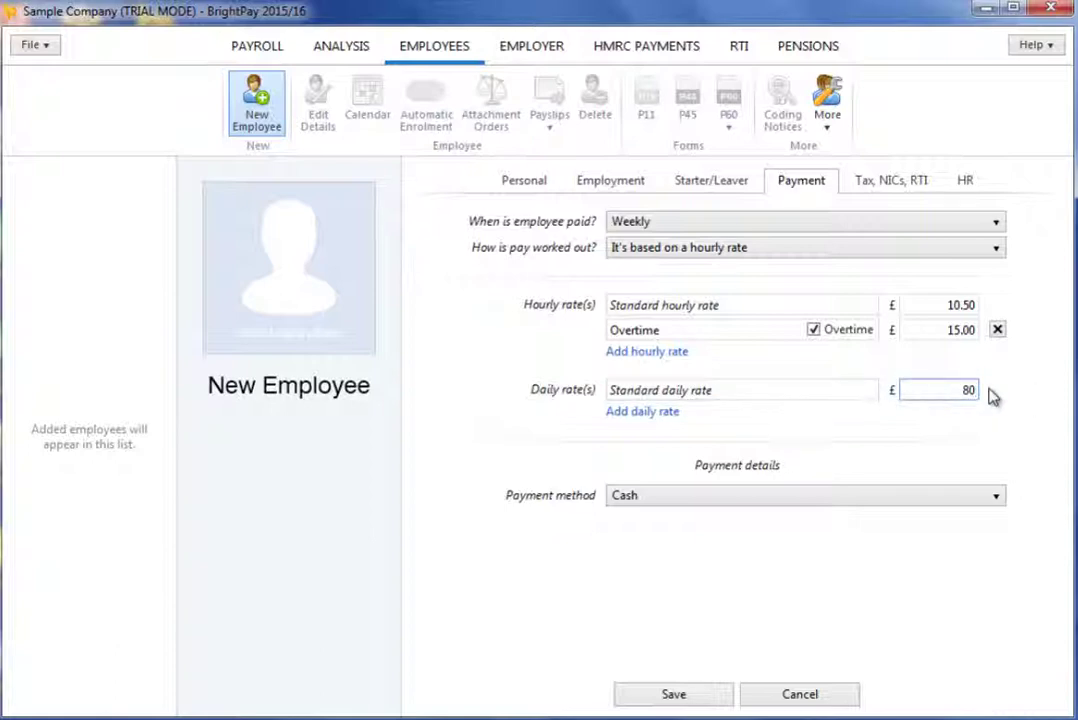
{"action": "key", "text": "Tab"}
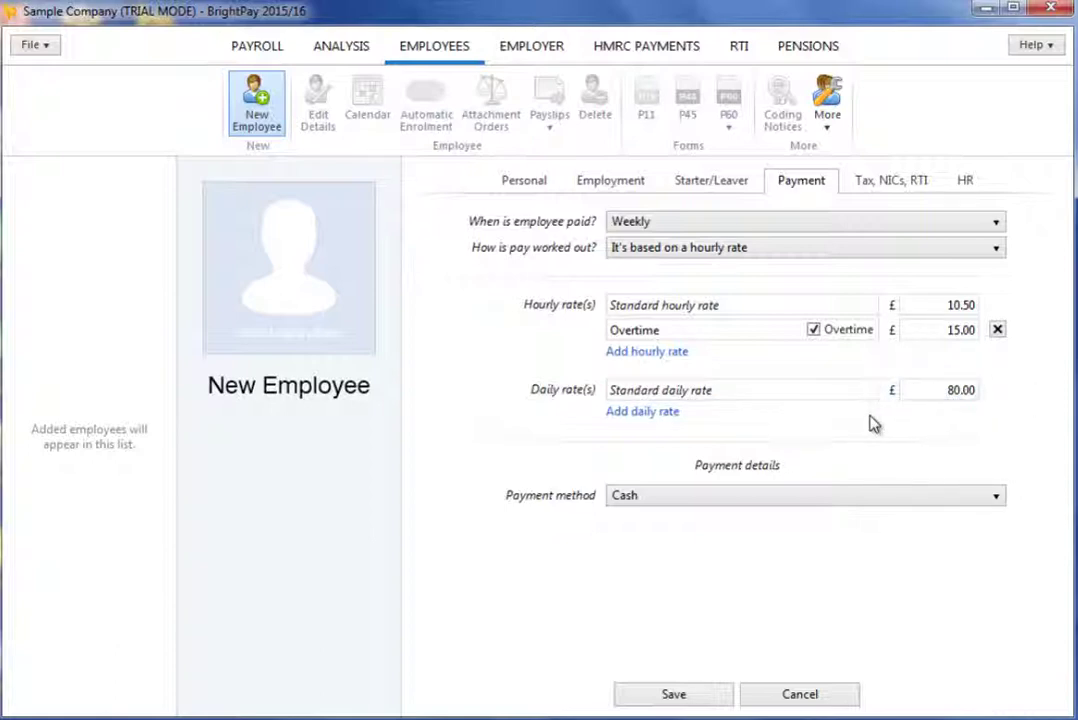
- Remove the extra empty daily rate, confirming the deletion
{"action": "left_click", "coordinate": [638, 411]}
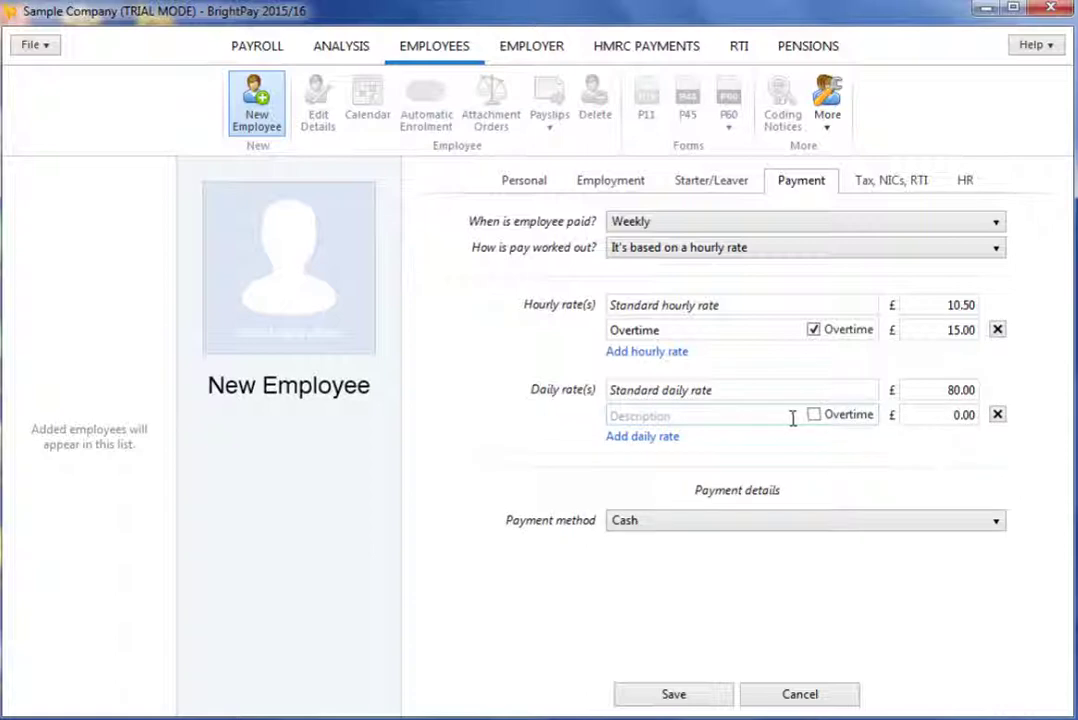
{"action": "left_click", "coordinate": [997, 415]}
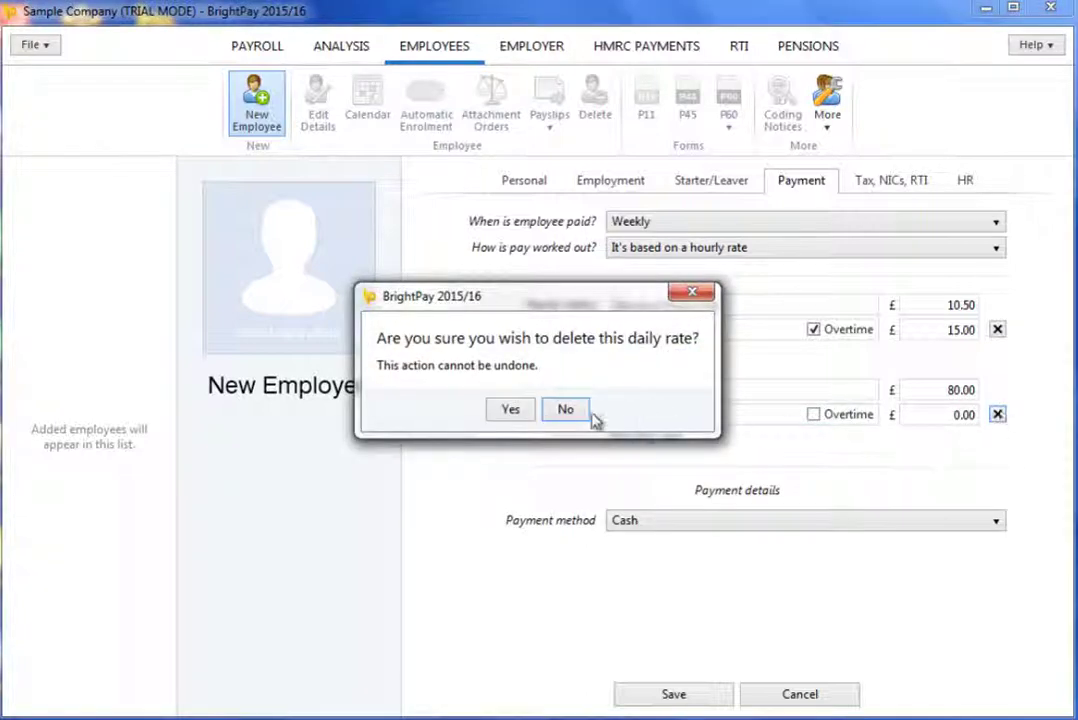
{"action": "left_click", "coordinate": [530, 414]}
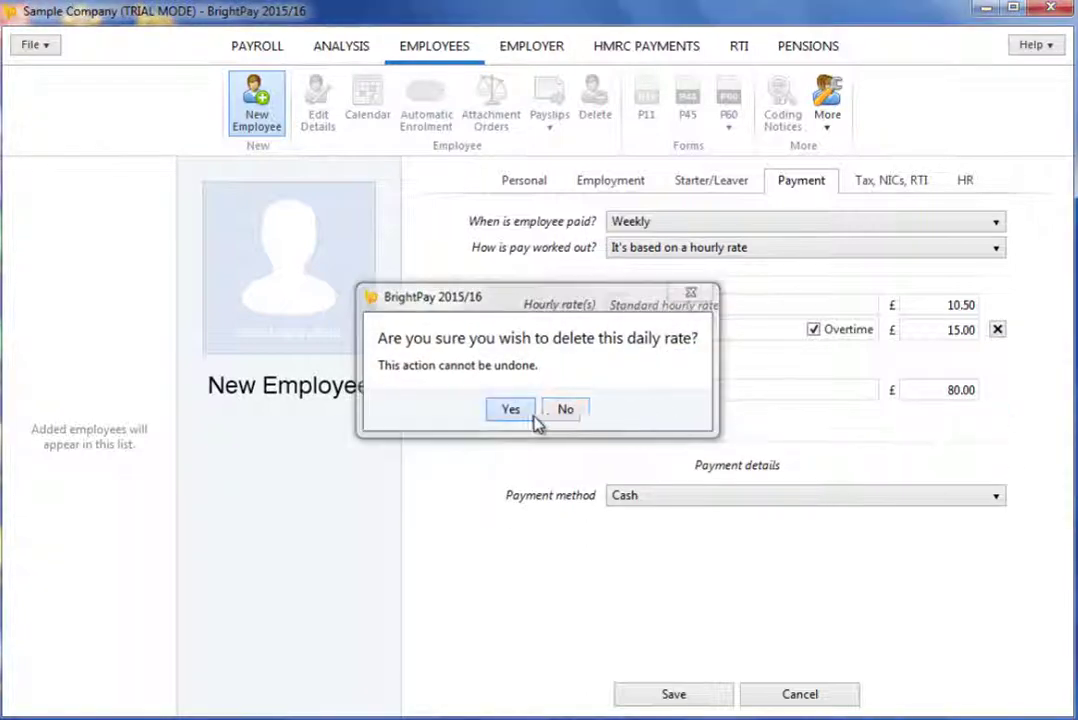
- Keep Cash as the payment method and save the new employee
{"action": "left_click", "coordinate": [729, 498]}
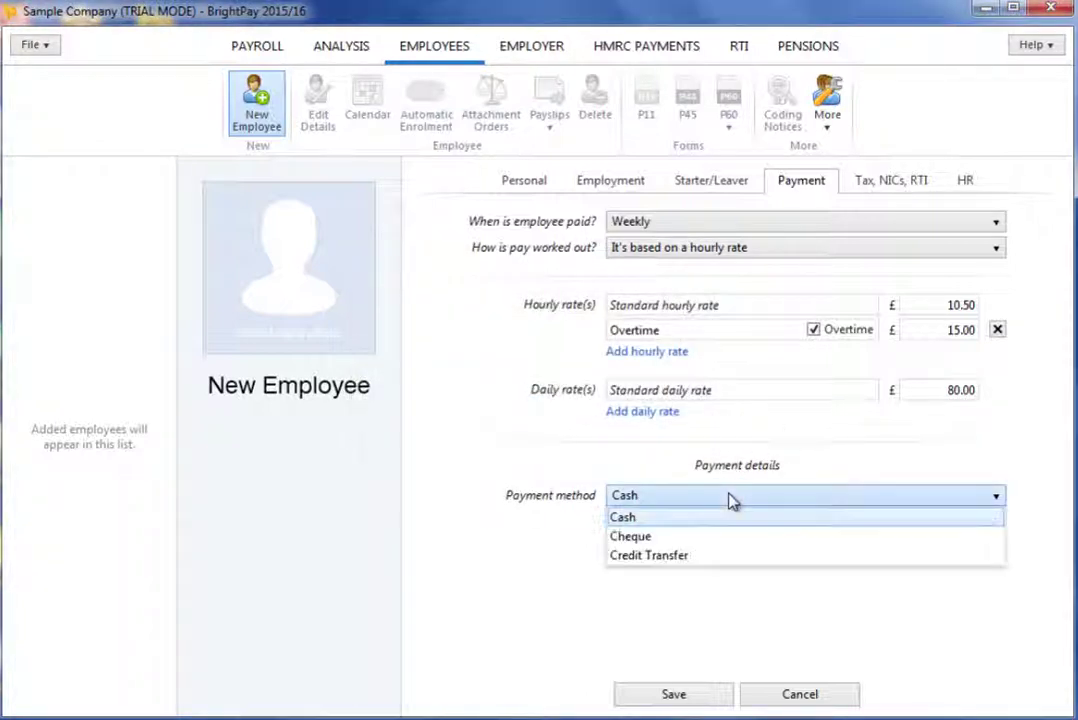
{"action": "left_click", "coordinate": [724, 556]}
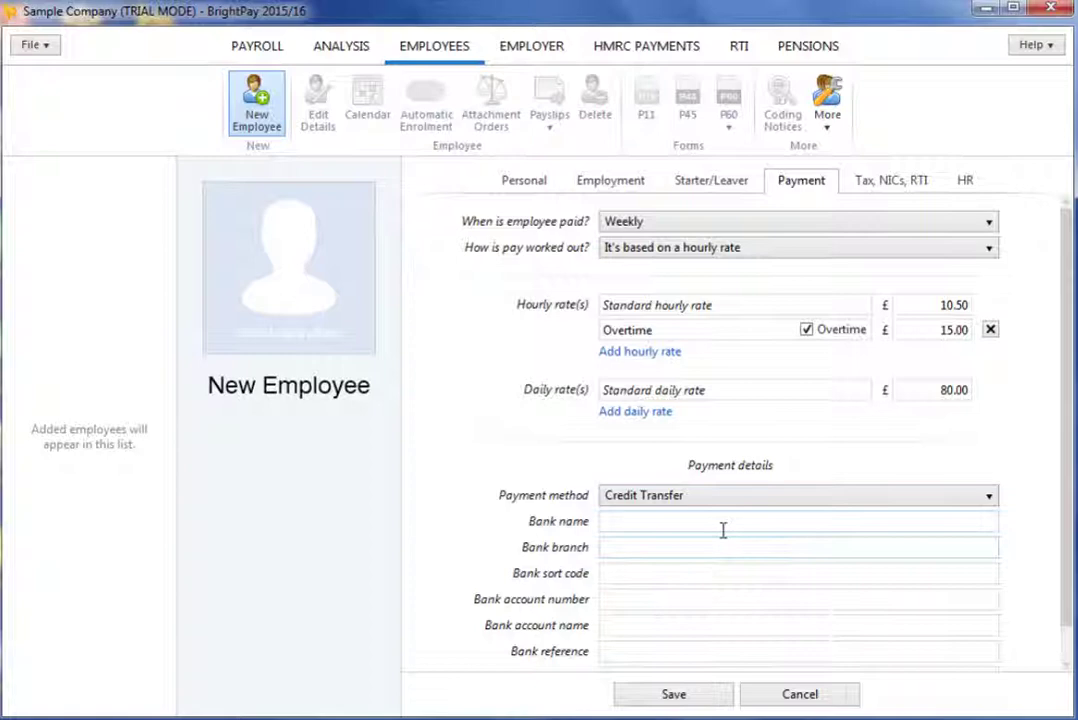
{"action": "scroll", "coordinate": [724, 538], "scroll_direction": "down", "scroll_amount": 1}
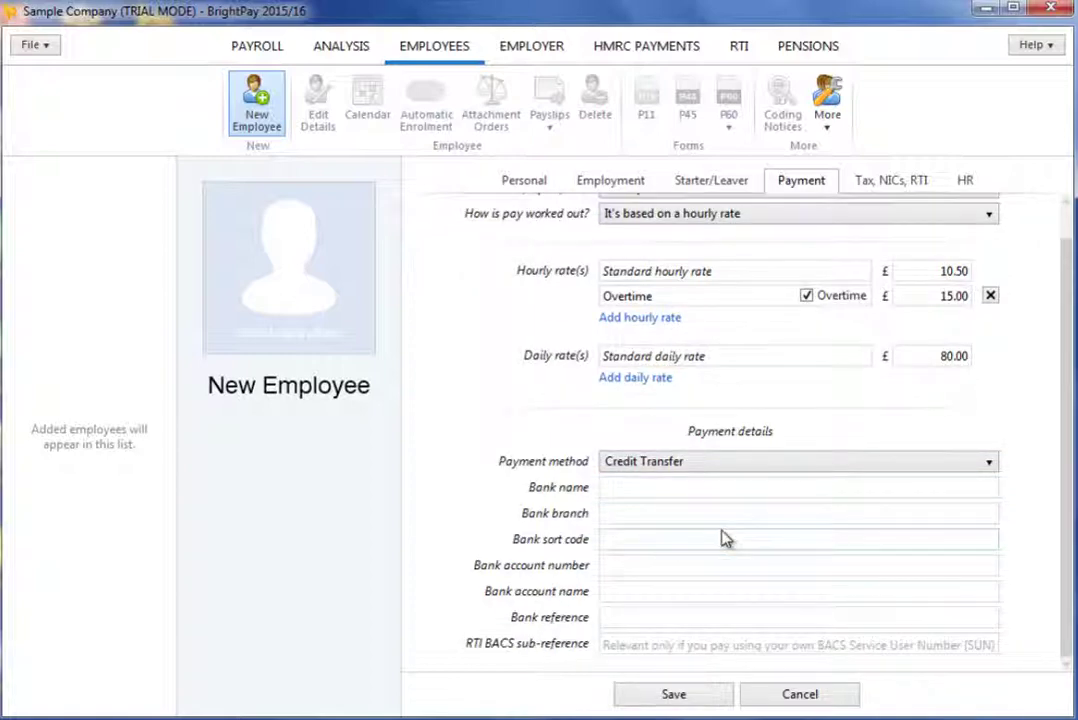
{"action": "left_click", "coordinate": [698, 462]}
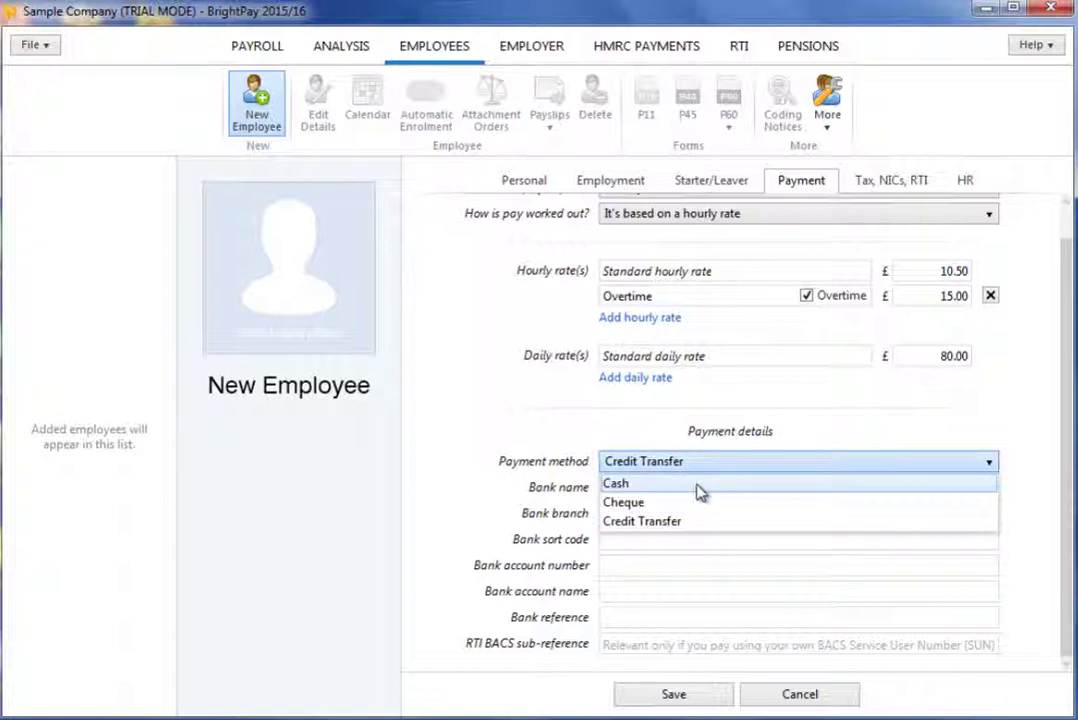
{"action": "left_click", "coordinate": [699, 484]}
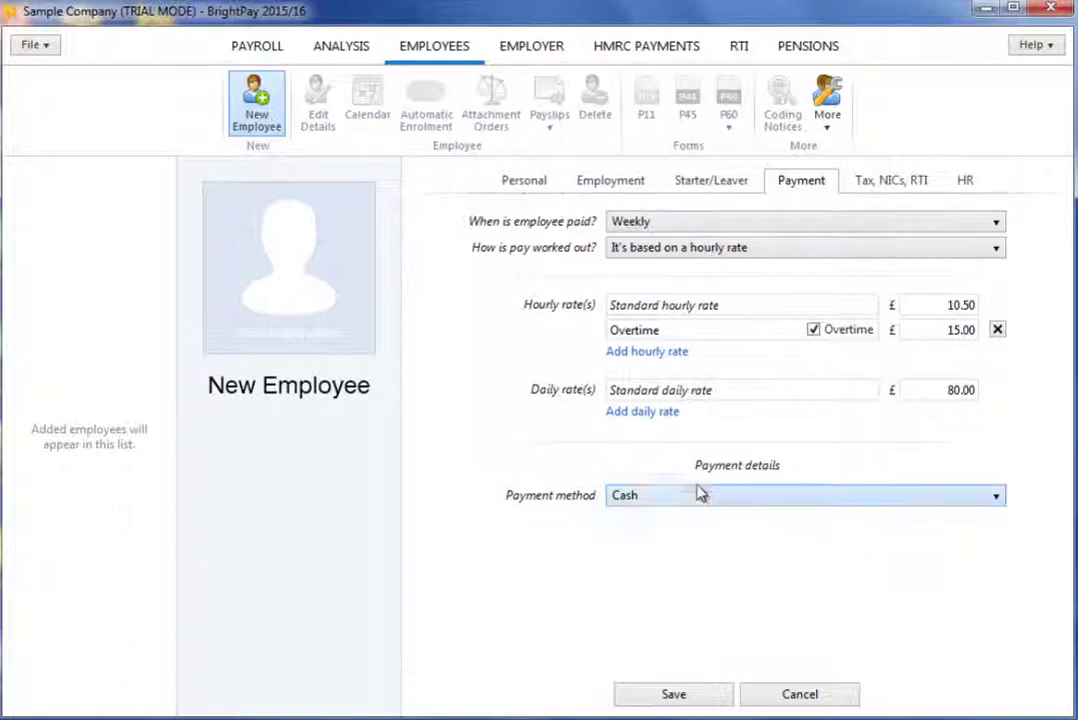
{"action": "left_click", "coordinate": [707, 700]}
- View the Tax, NICs, RTI details, leaving Week 1 / Month 1 Basis unticked
{"action": "left_click", "coordinate": [887, 182]}
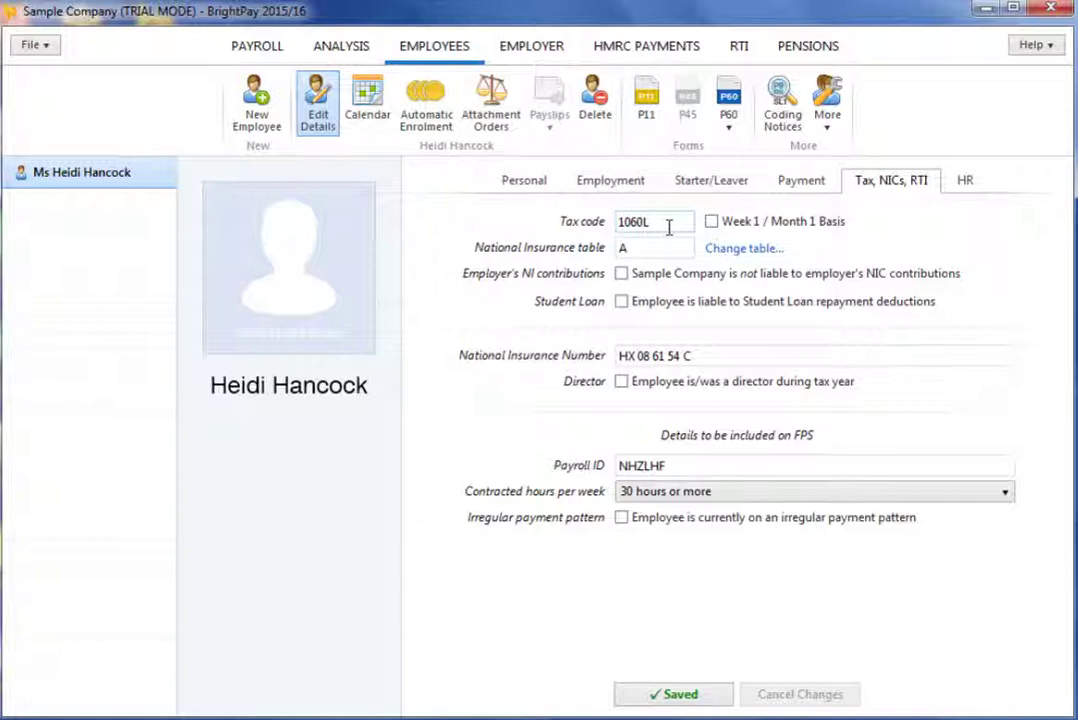
{"action": "left_click", "coordinate": [712, 224]}
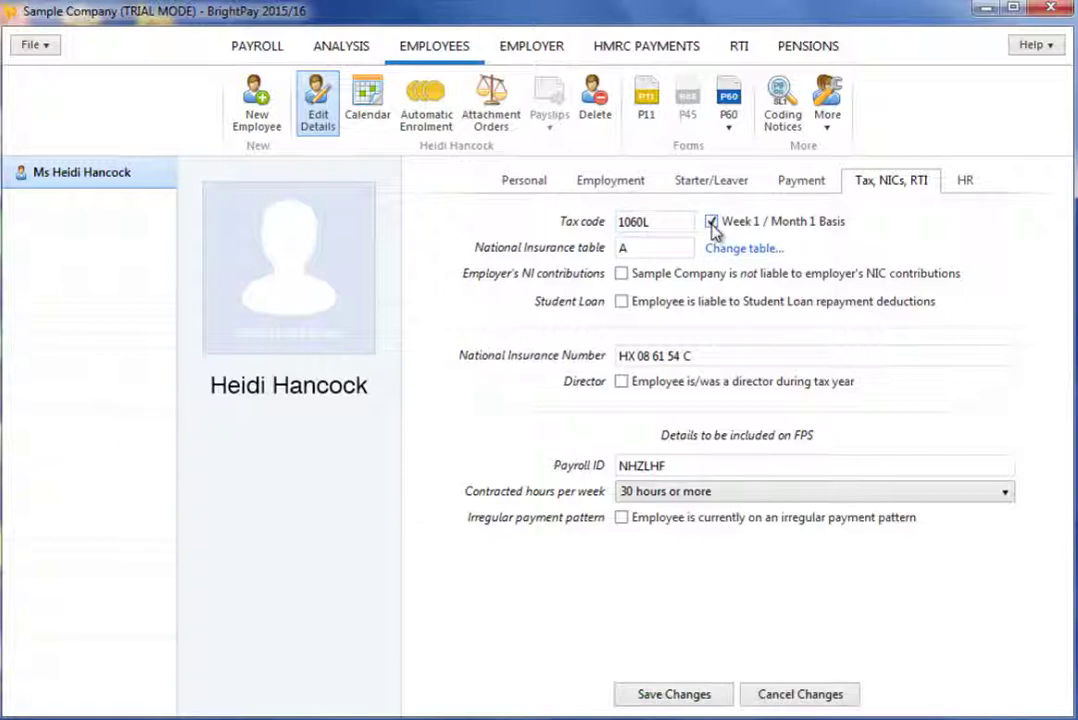
{"action": "left_click", "coordinate": [712, 224]}
- Switch the NI table to D with a salary-related contracted-out scheme, no other-job NIC liability
{"action": "left_click", "coordinate": [738, 248]}
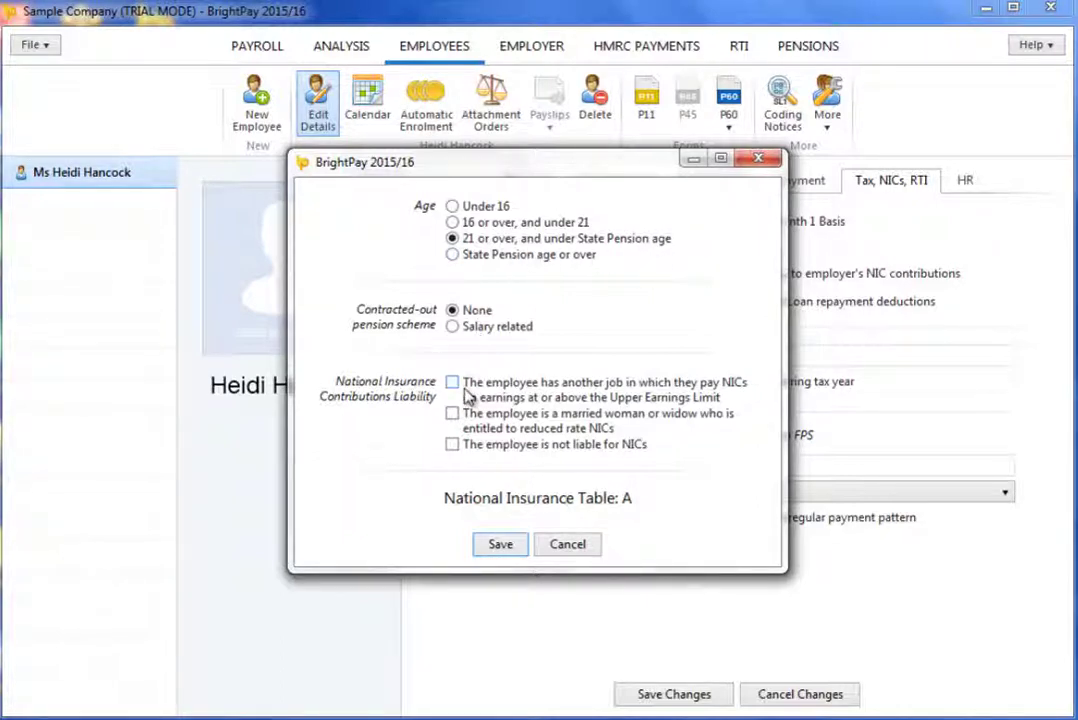
{"action": "left_click", "coordinate": [452, 327]}
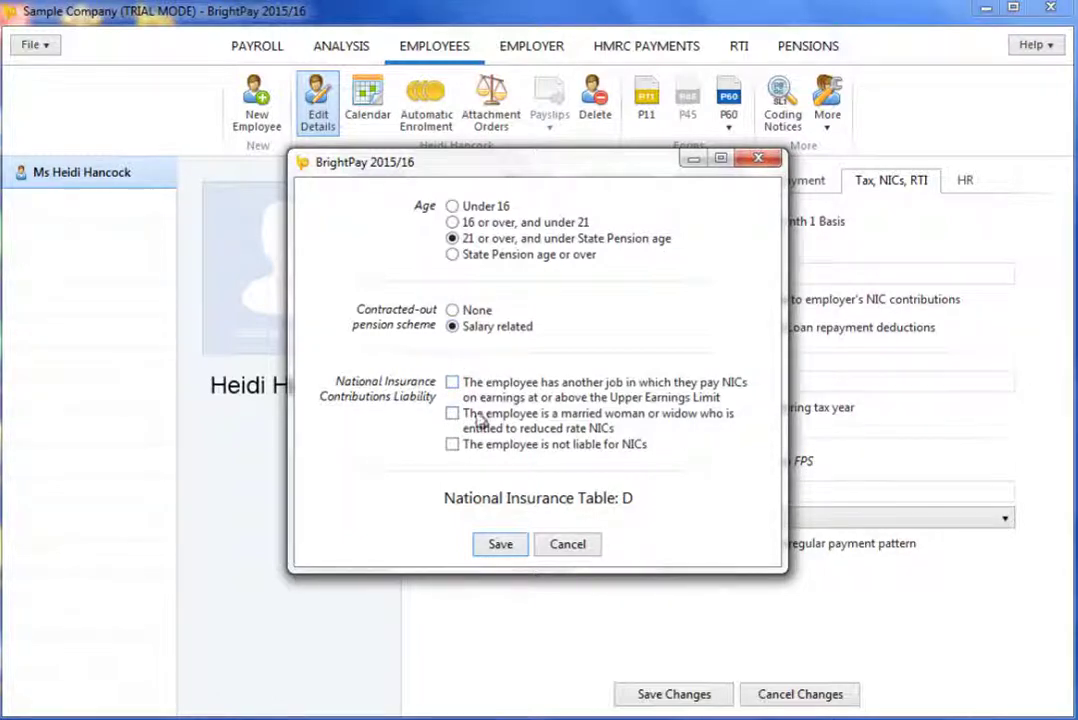
{"action": "left_click", "coordinate": [452, 383]}
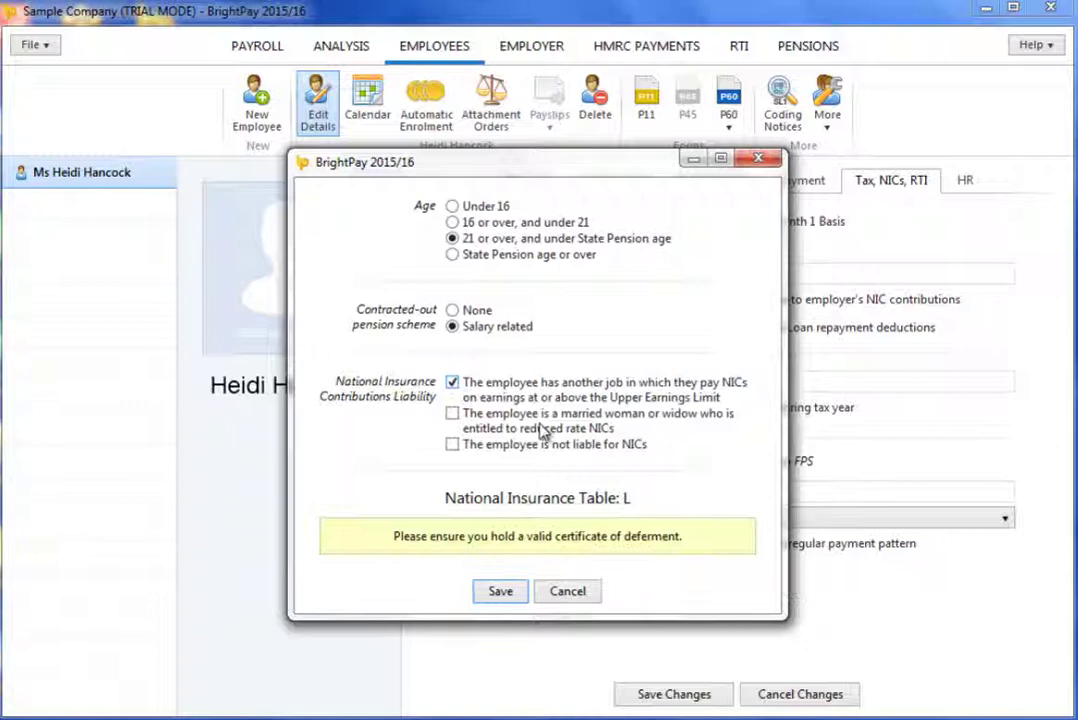
{"action": "left_click", "coordinate": [453, 382]}
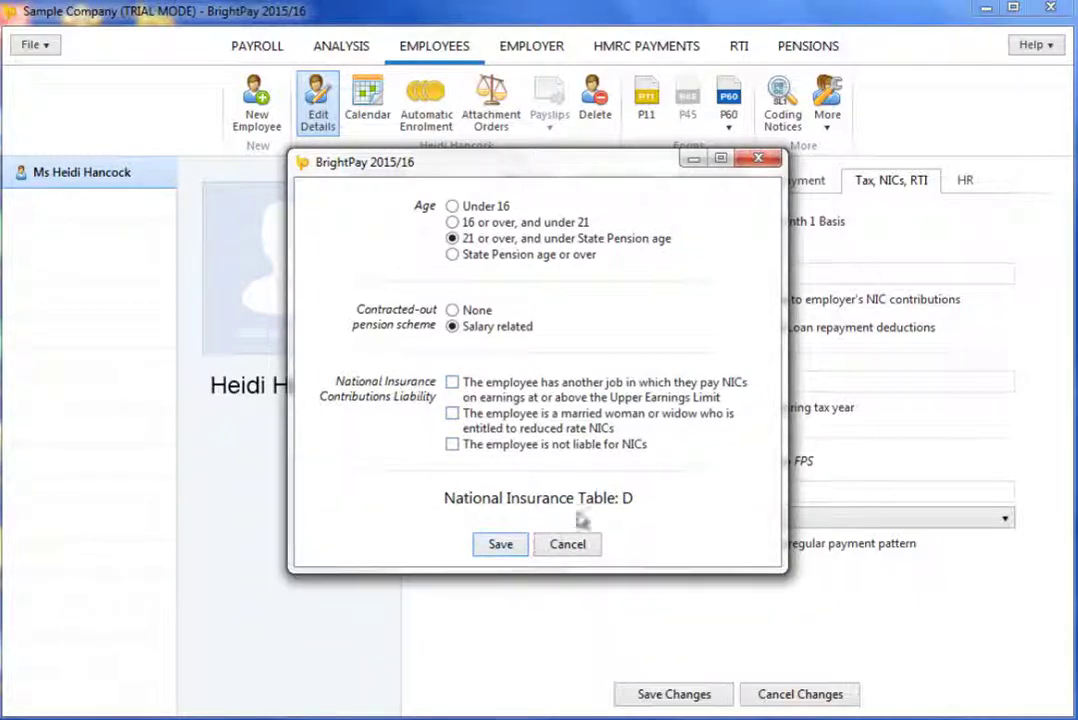
{"action": "left_click", "coordinate": [500, 546]}
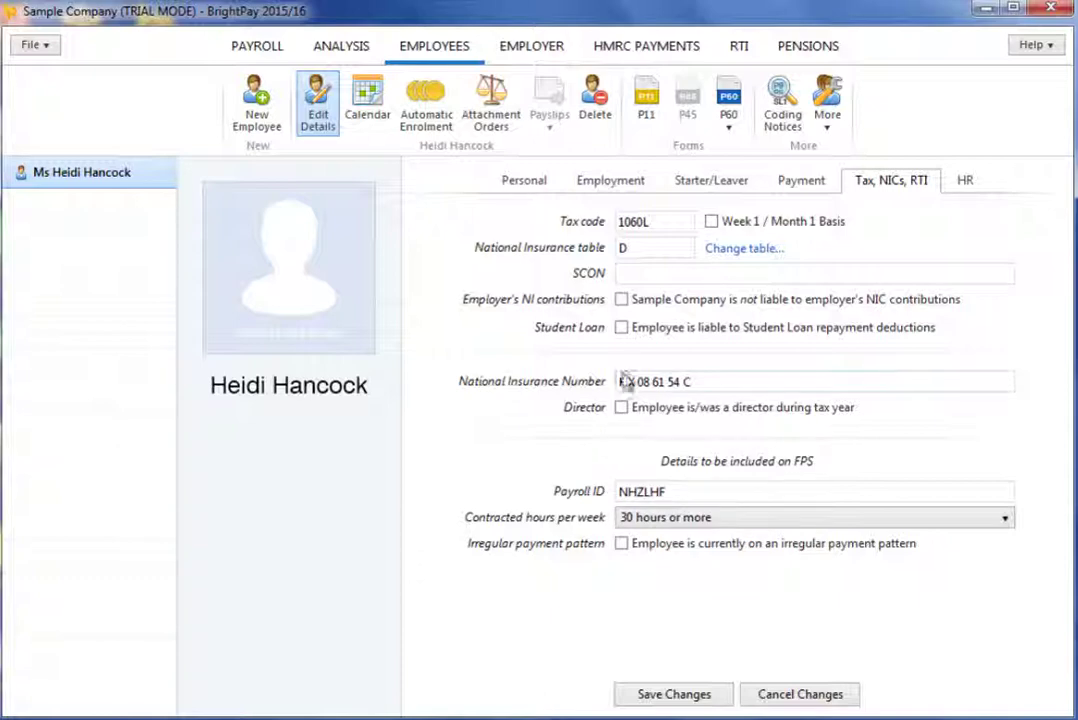
{"action": "left_click", "coordinate": [621, 300]}
{"action": "left_click", "coordinate": [621, 300]}
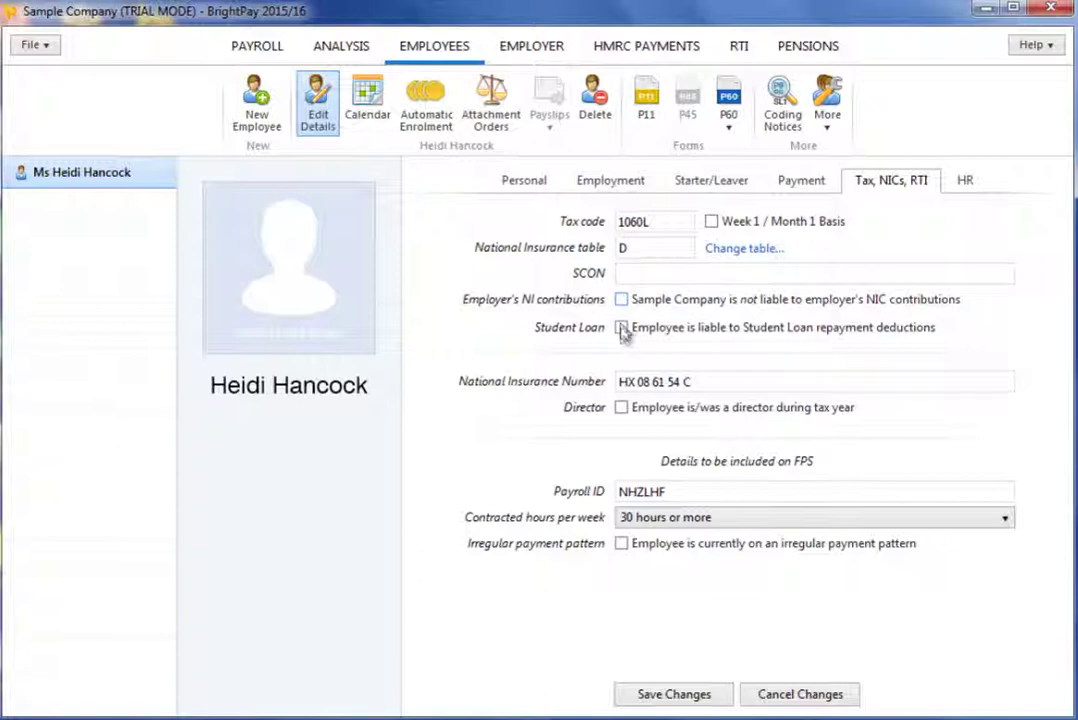
{"action": "left_click", "coordinate": [621, 328]}
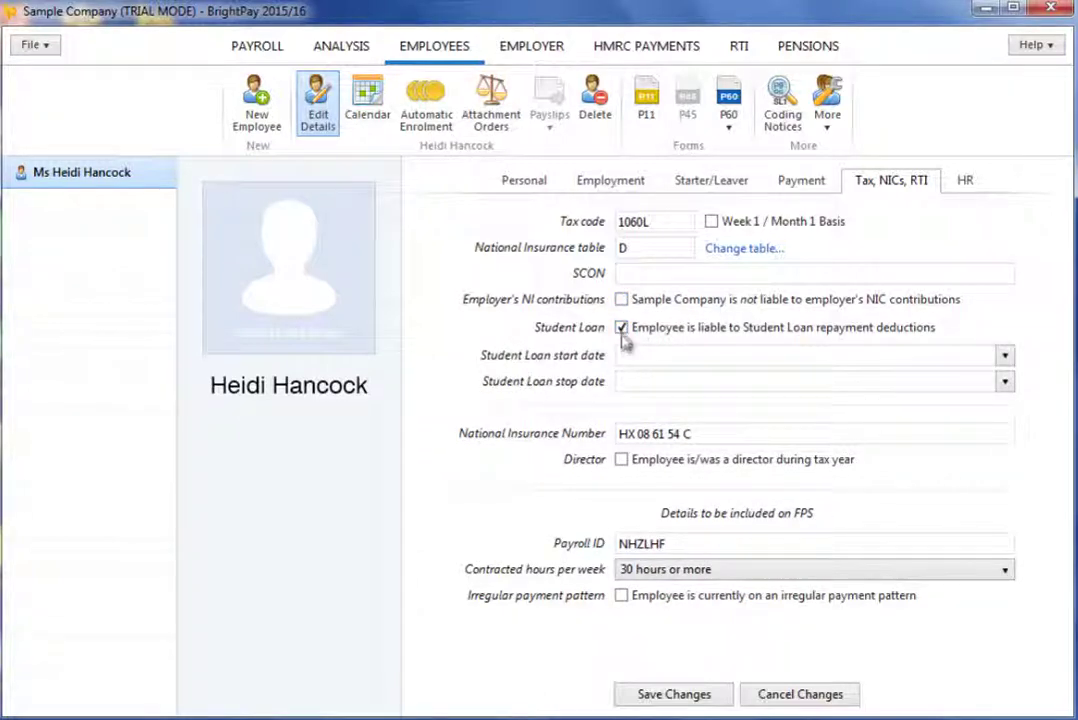
{"action": "left_click", "coordinate": [621, 328]}
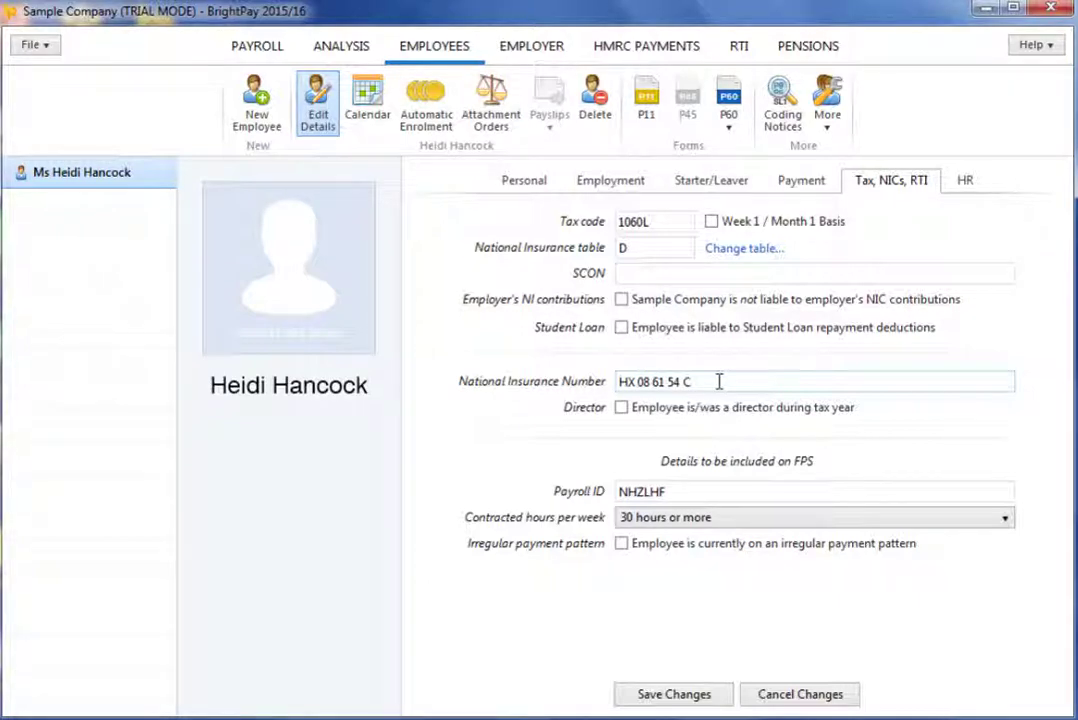
{"action": "left_click", "coordinate": [704, 492]}
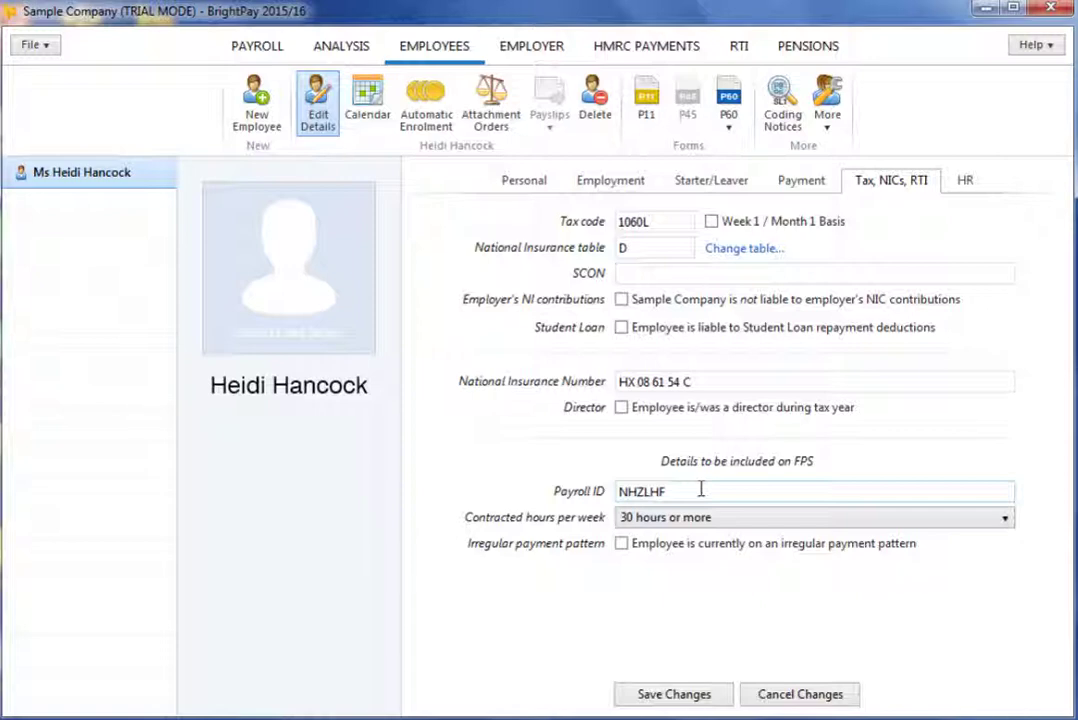
- Set contracted hours to '24 hours or more, but less than 30 hours', irregular payment pattern off
{"action": "left_click", "coordinate": [698, 521]}
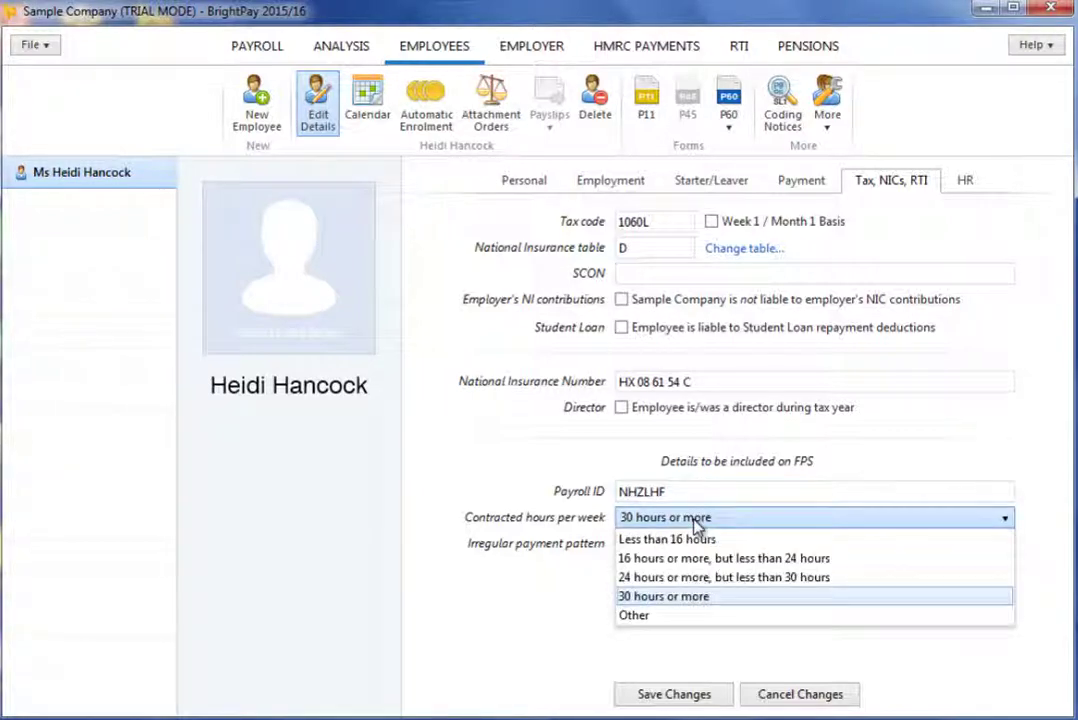
{"action": "left_click", "coordinate": [690, 580]}
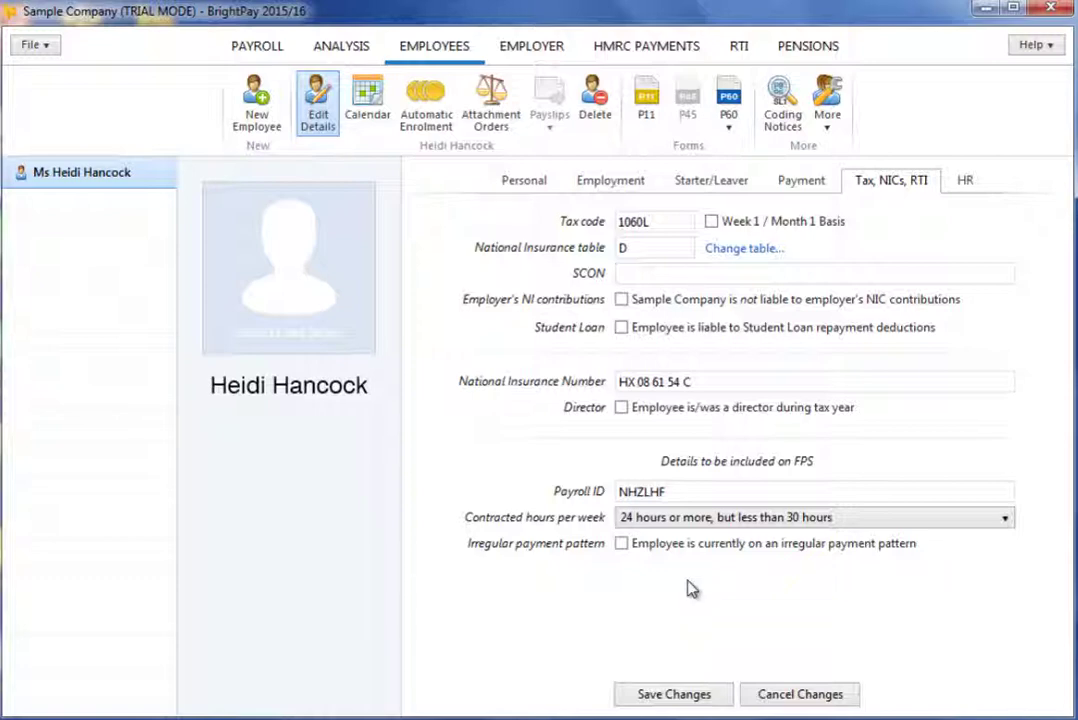
{"action": "left_click", "coordinate": [621, 544]}
{"action": "left_click", "coordinate": [621, 545]}
- Flag an irregular payment pattern, enter job title 'Identity Director' on the HR details, and save the record
{"action": "left_click", "coordinate": [621, 545]}
{"action": "left_click", "coordinate": [963, 182]}
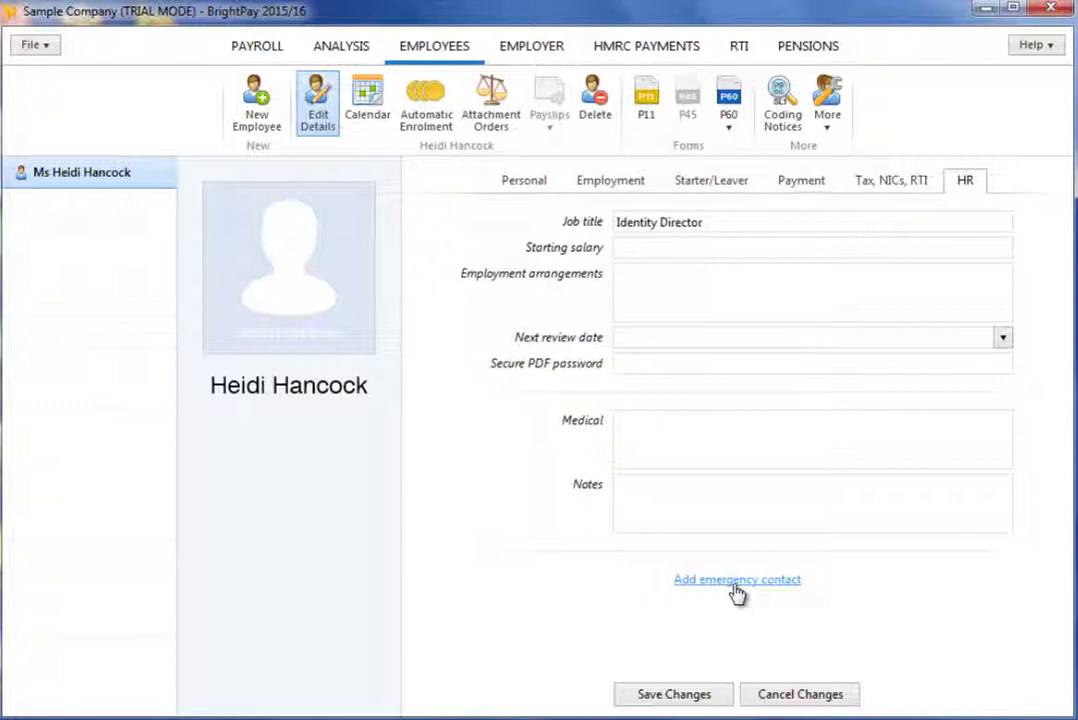
{"action": "left_click", "coordinate": [716, 700]}
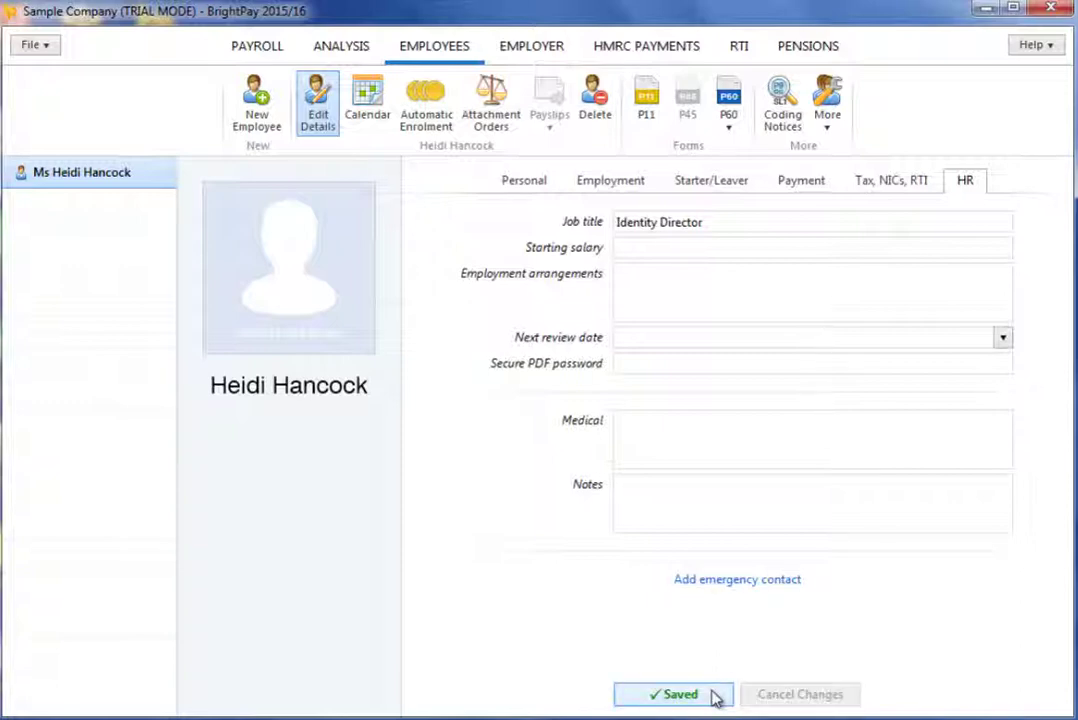